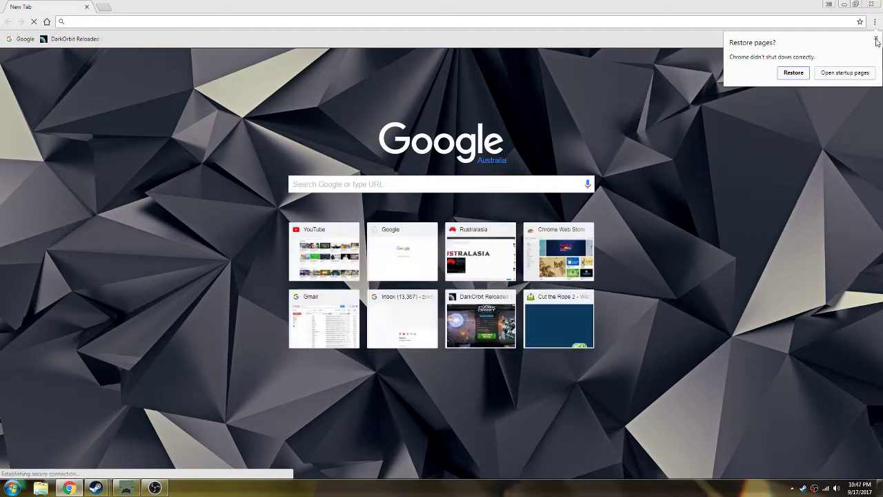
Step: Load YouTube in Chrome and go to your own channel page via the account menu
{"action": "type", "text": "youtube.com"}
{"action": "key", "text": "Return"}
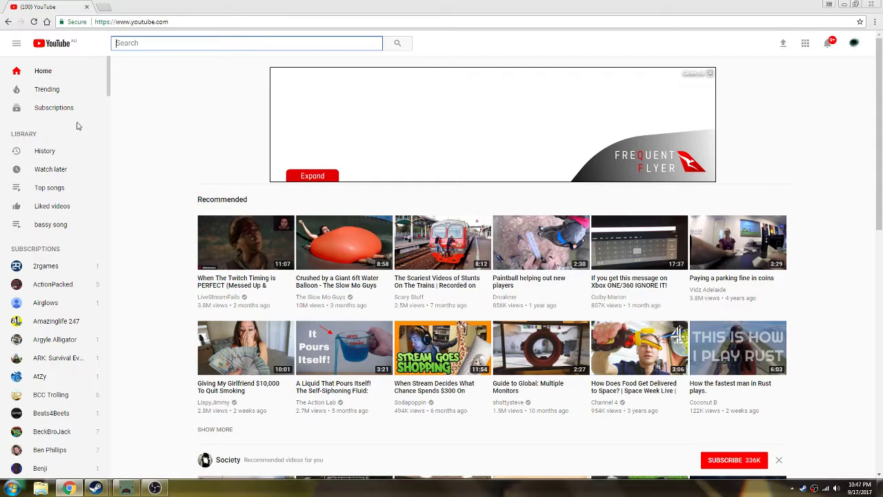
{"action": "left_click", "coordinate": [52, 45]}
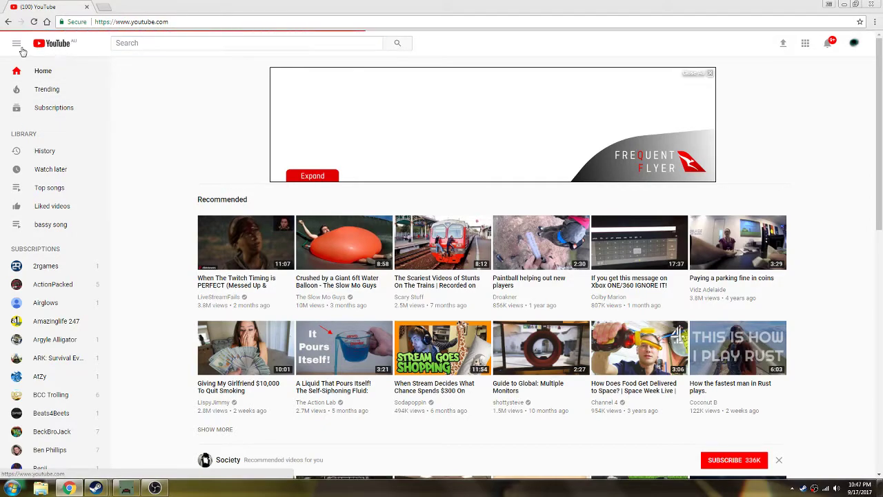
{"action": "left_click", "coordinate": [20, 48]}
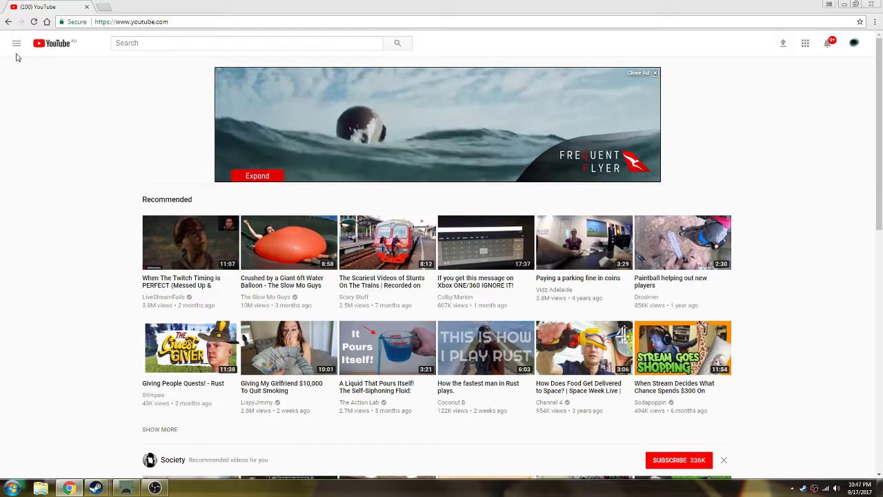
{"action": "left_click", "coordinate": [15, 45]}
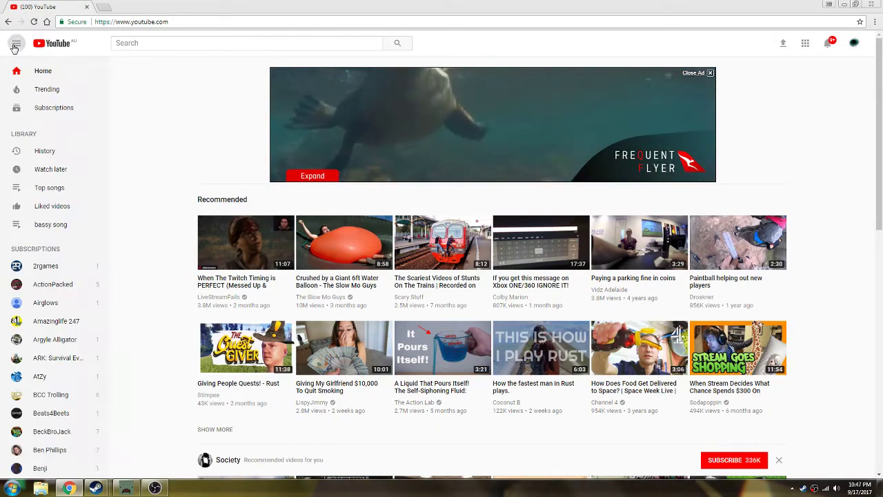
{"action": "left_click", "coordinate": [855, 46]}
{"action": "left_click", "coordinate": [829, 96]}
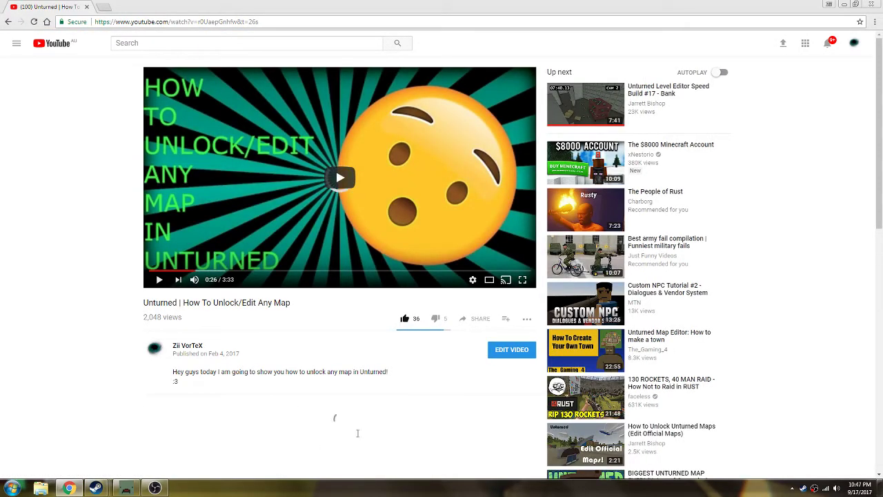
Step: Scroll through the How To Unlock/Edit Any Map video's comments, including the pinned one
{"action": "scroll", "coordinate": [217, 408], "scroll_direction": "down", "scroll_amount": 2}
{"action": "scroll", "coordinate": [209, 356], "scroll_direction": "down", "scroll_amount": 3}
{"action": "scroll", "coordinate": [209, 356], "scroll_direction": "up", "scroll_amount": 3}
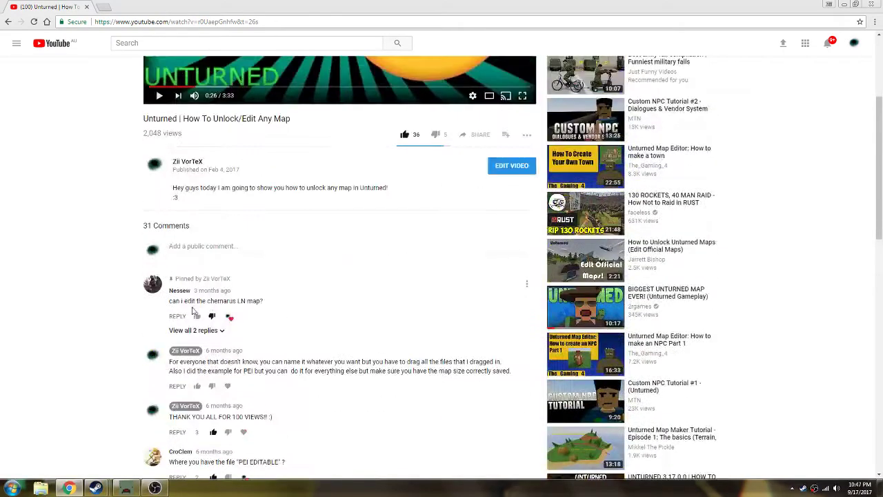
{"action": "scroll", "coordinate": [179, 373], "scroll_direction": "down", "scroll_amount": 2}
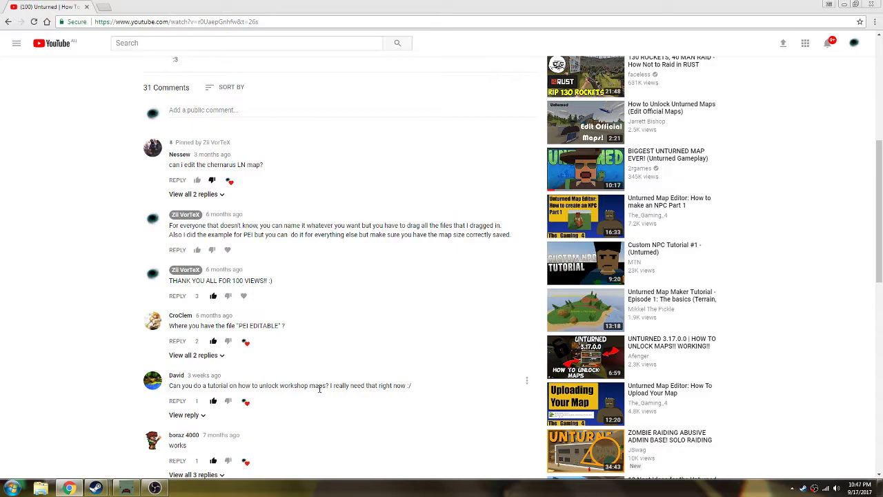
{"action": "scroll", "coordinate": [319, 389], "scroll_direction": "up", "scroll_amount": 1}
{"action": "scroll", "coordinate": [288, 413], "scroll_direction": "up", "scroll_amount": 3}
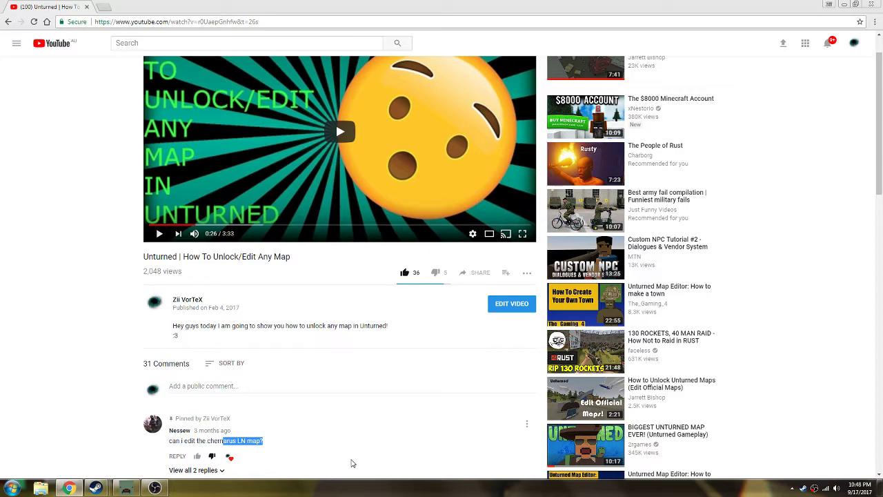
{"action": "left_click", "coordinate": [355, 460]}
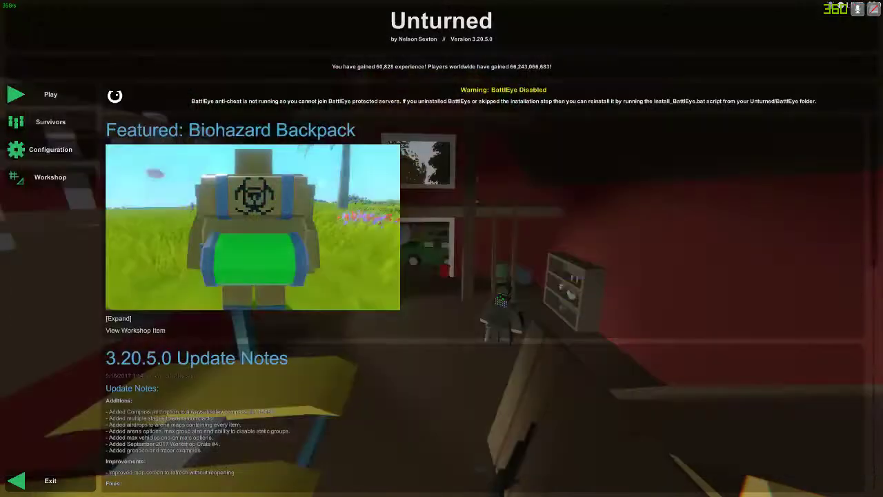
Step: Open Unturned's Workshop > Editor list of maps
{"action": "left_click", "coordinate": [51, 176]}
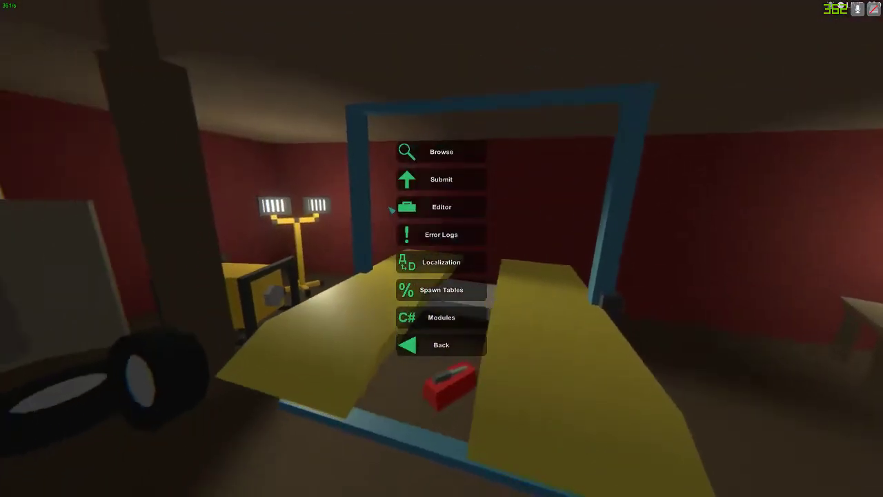
{"action": "left_click", "coordinate": [415, 216]}
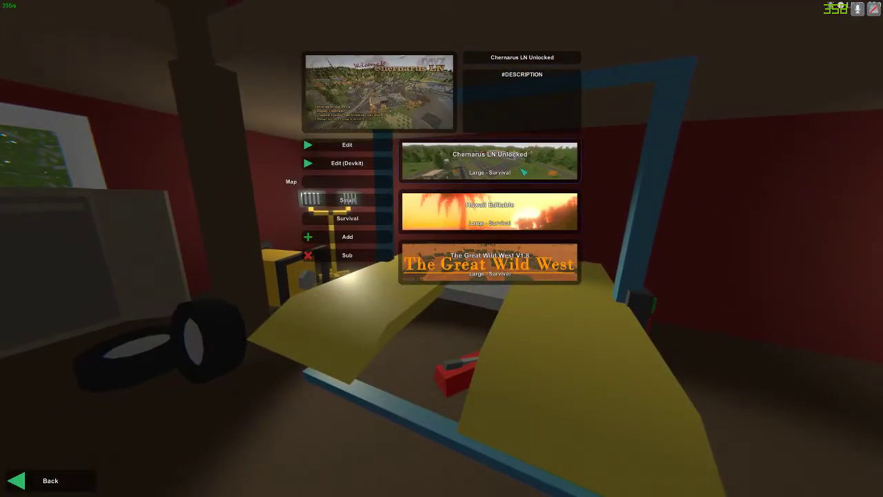
{"action": "key", "text": "alt+Tab"}
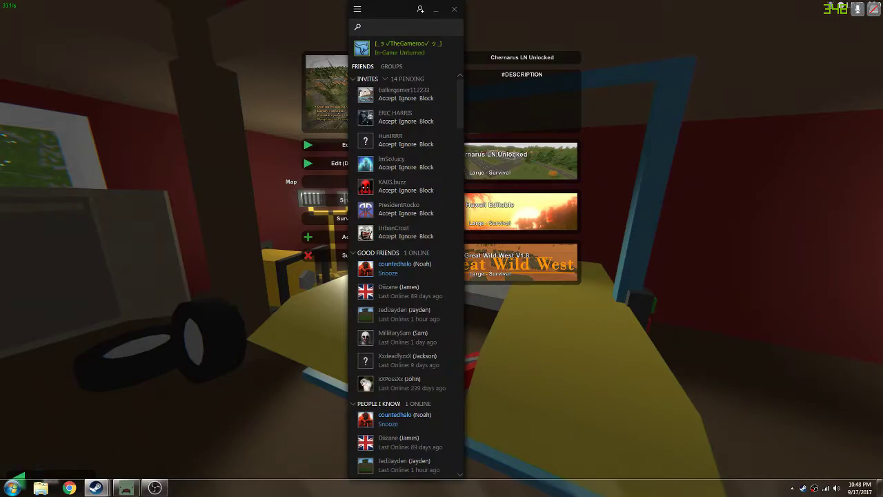
{"action": "left_click", "coordinate": [539, 336]}
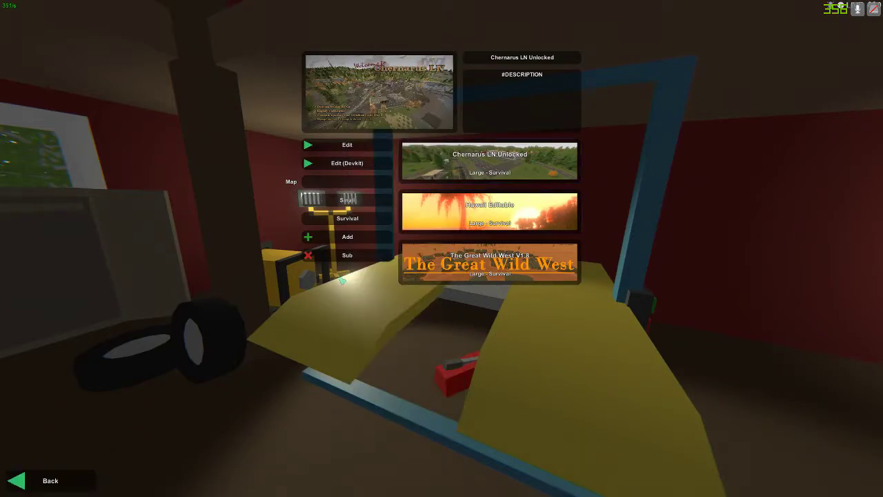
{"action": "key", "text": "alt+Tab"}
Step: Delete the Chernarus LN Unlocked map and open a Windows file explorer window
{"action": "left_click", "coordinate": [507, 336]}
{"action": "left_click", "coordinate": [323, 256]}
{"action": "key", "text": "alt+Tab"}
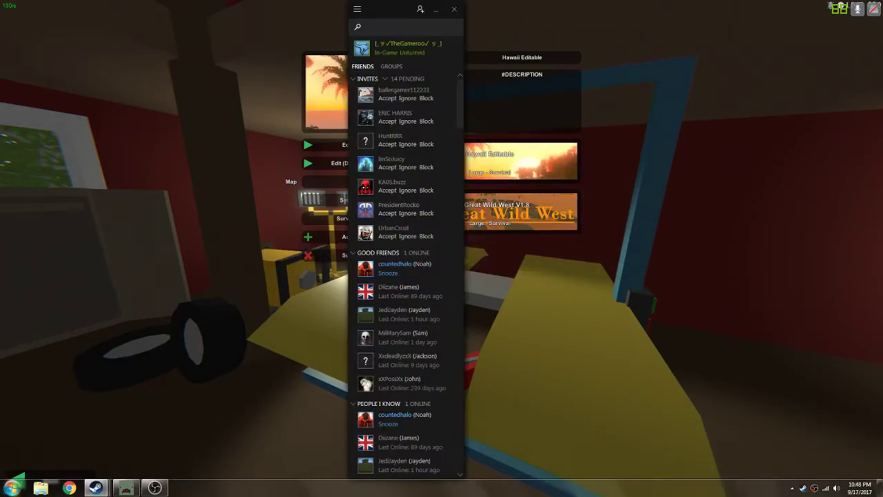
{"action": "left_click", "coordinate": [40, 488]}
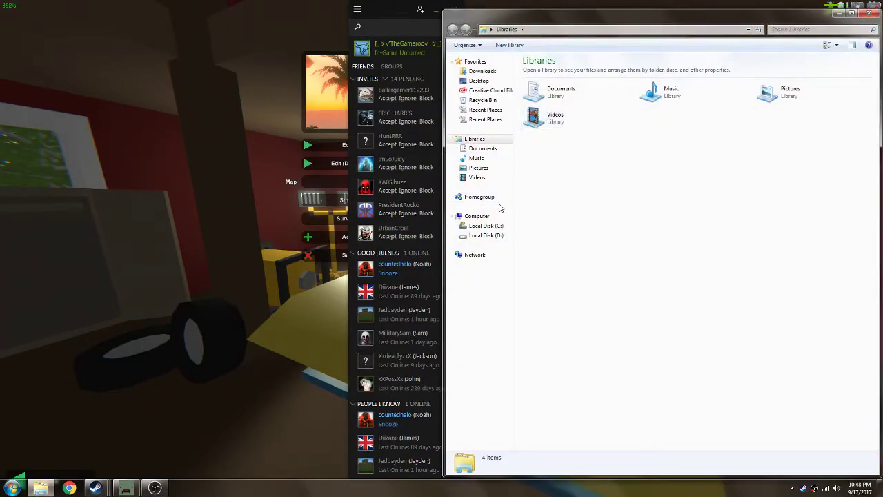
Step: Browse to D:\Program Files (x86)\Steam\steamapps\common\Unturned\Maps, then return to Unturned
{"action": "left_click", "coordinate": [498, 236]}
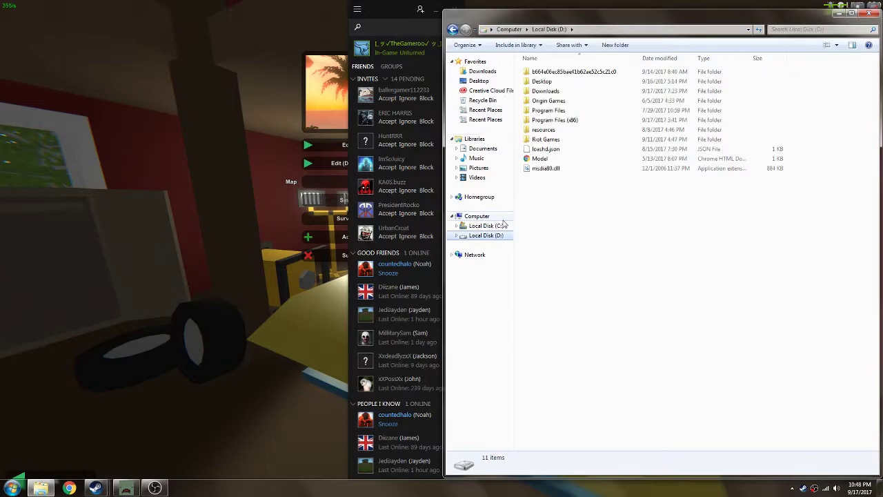
{"action": "double_click", "coordinate": [585, 120]}
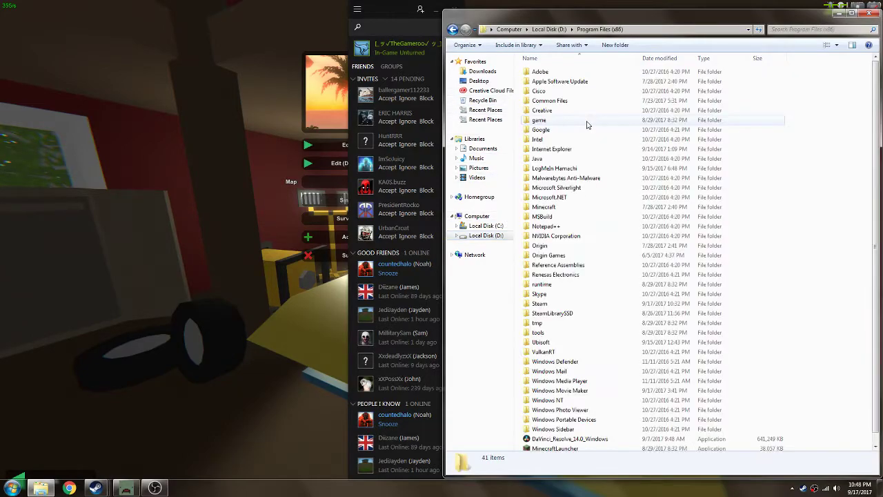
{"action": "double_click", "coordinate": [561, 302]}
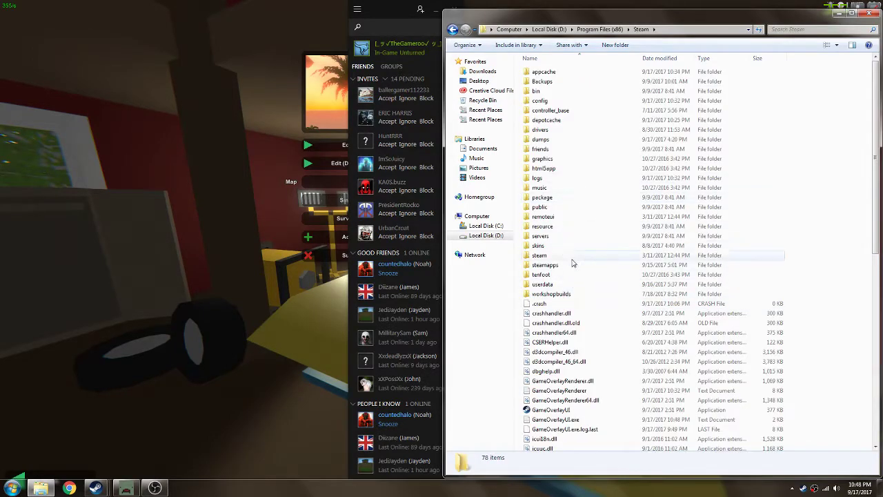
{"action": "double_click", "coordinate": [572, 265]}
{"action": "double_click", "coordinate": [548, 72]}
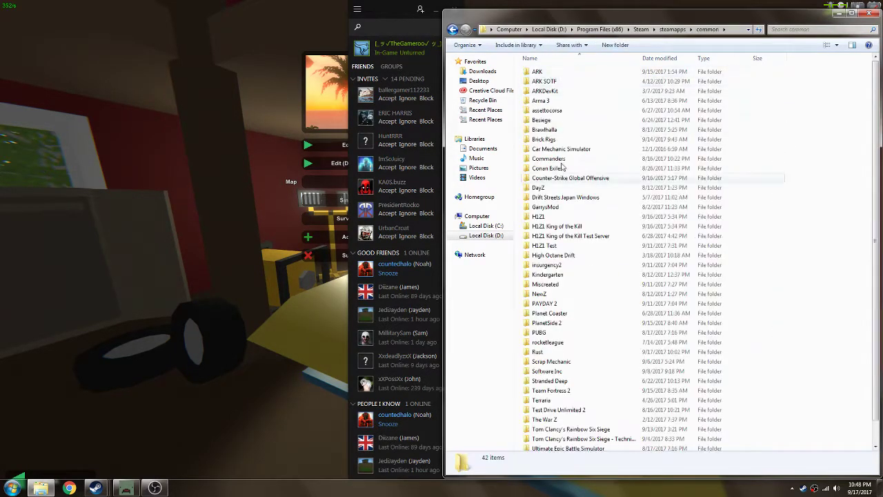
{"action": "scroll", "coordinate": [552, 412], "scroll_direction": "down", "scroll_amount": 1}
{"action": "double_click", "coordinate": [544, 435]}
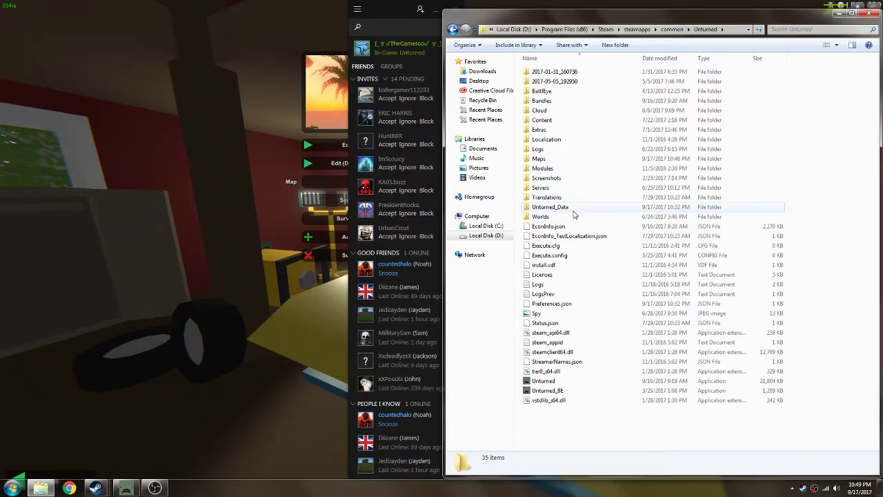
{"action": "double_click", "coordinate": [552, 158]}
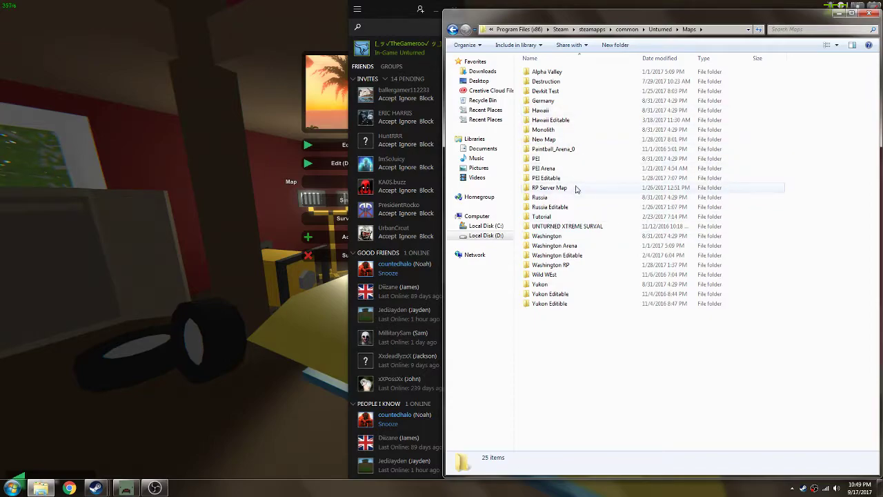
{"action": "left_click", "coordinate": [242, 276]}
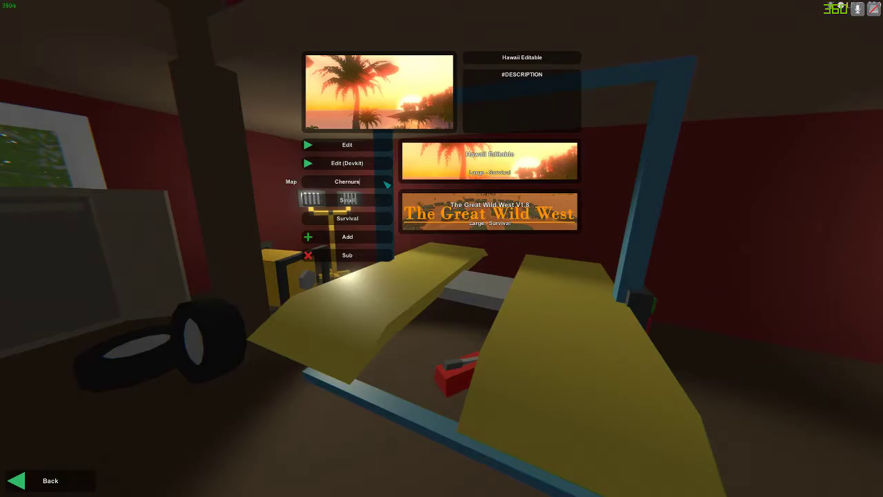
Step: Bring Chrome forward and open its browsing history to find the unlock-map tutorial
{"action": "key", "text": "alt+Tab"}
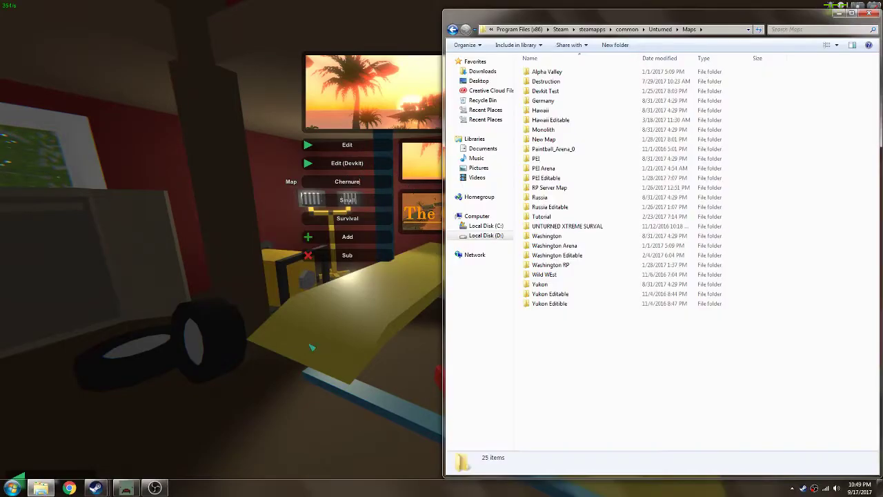
{"action": "left_click", "coordinate": [69, 488]}
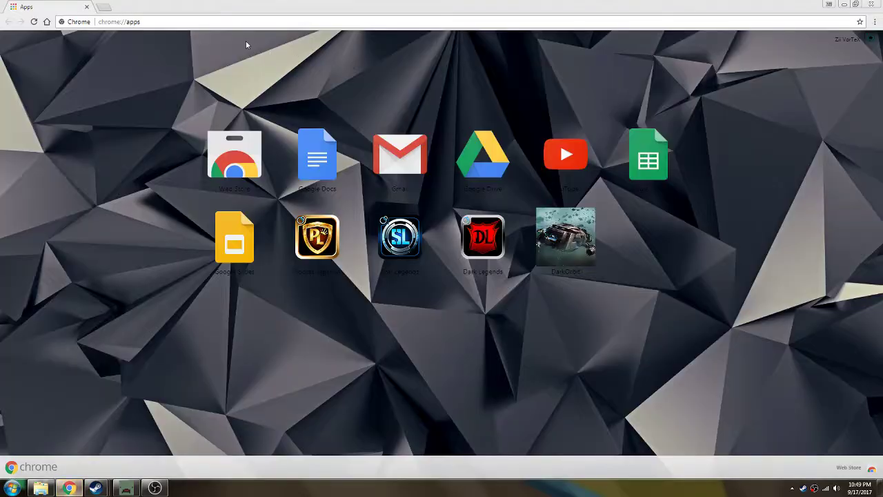
{"action": "left_click", "coordinate": [175, 23]}
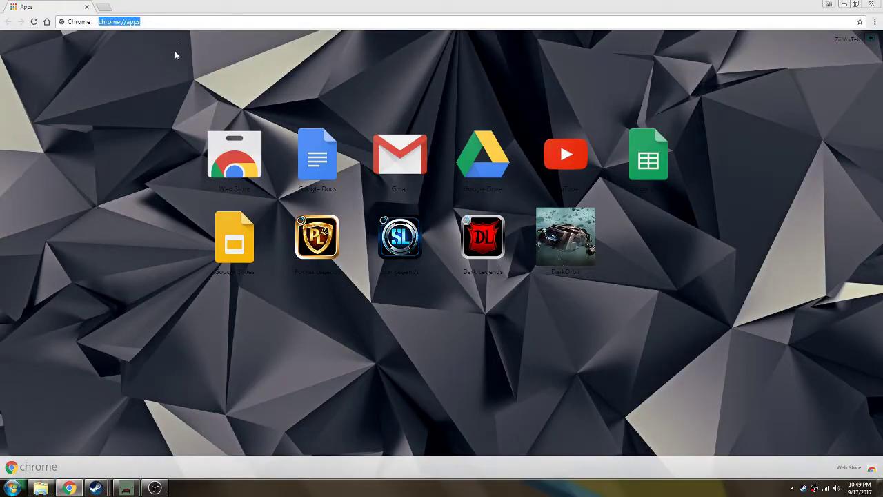
{"action": "key", "text": "ctrl+h"}
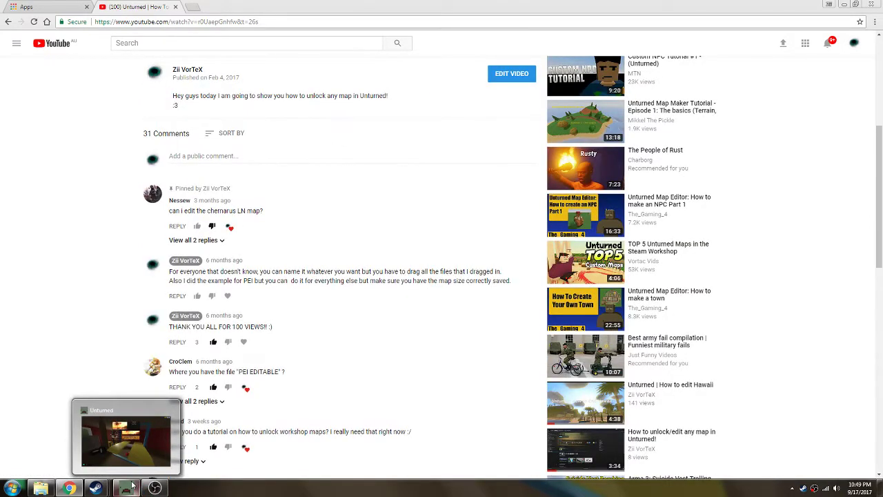
Step: Add a Large survival map named Chernarus in the editor, then show the desktop
{"action": "left_click", "coordinate": [128, 488]}
{"action": "type", "text": "Chernarus"}
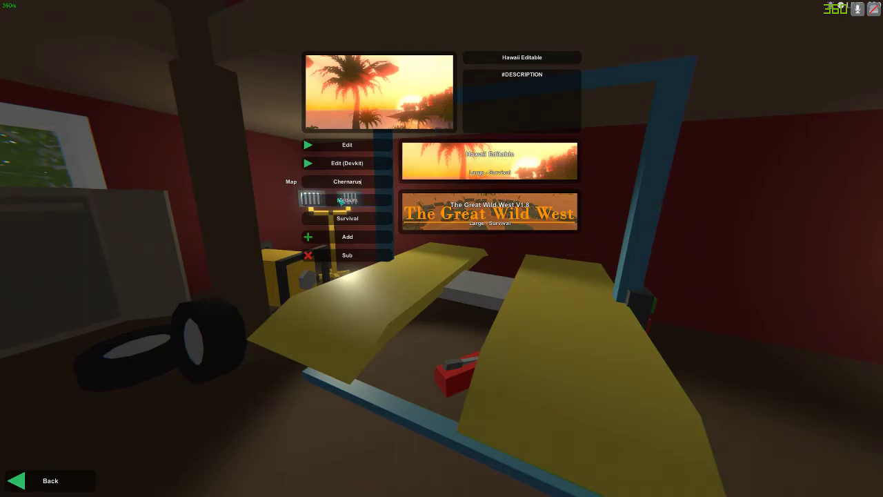
{"action": "left_click", "coordinate": [340, 201]}
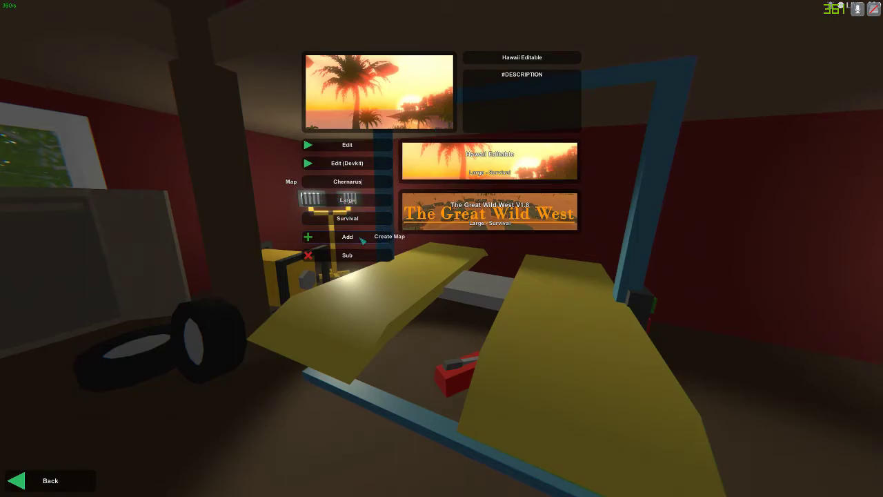
{"action": "left_click", "coordinate": [347, 236]}
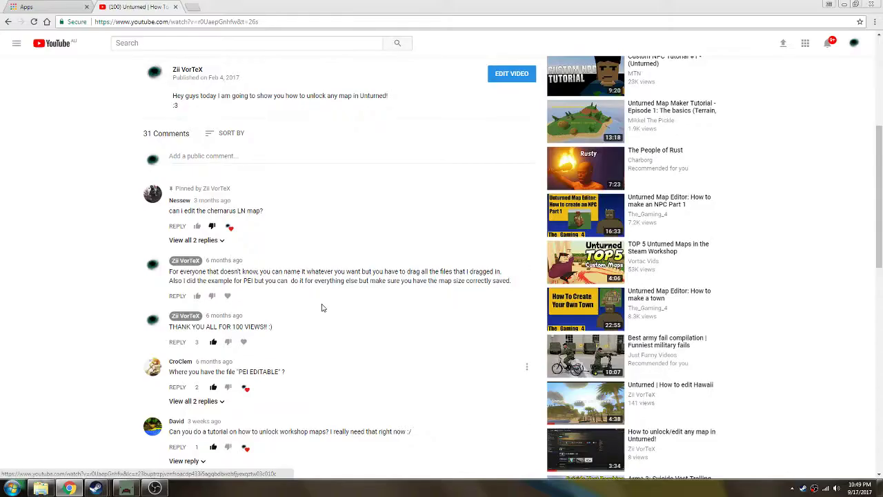
{"action": "scroll", "coordinate": [322, 305], "scroll_direction": "down", "scroll_amount": 6}
{"action": "scroll", "coordinate": [321, 305], "scroll_direction": "down", "scroll_amount": 4}
{"action": "key", "text": "super+d"}
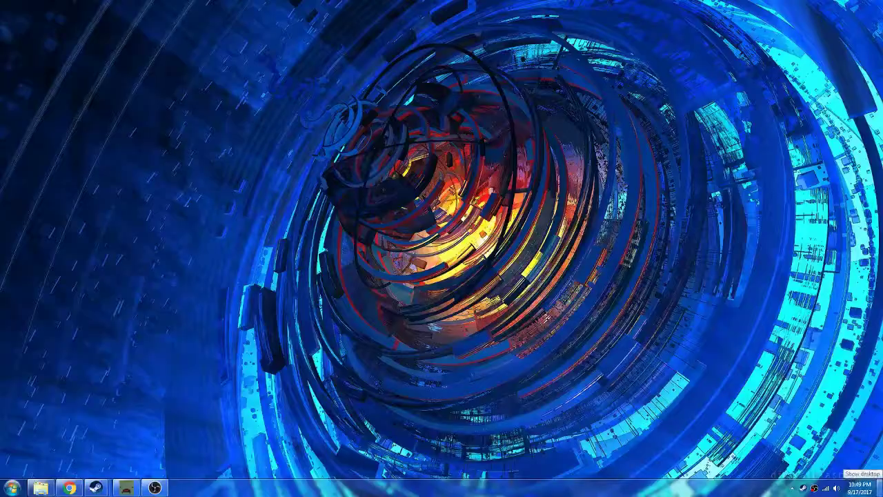
Step: Open a new Explorer window and browse to D:\Program Files (x86)\Steam\steamapps
{"action": "left_click", "coordinate": [40, 488]}
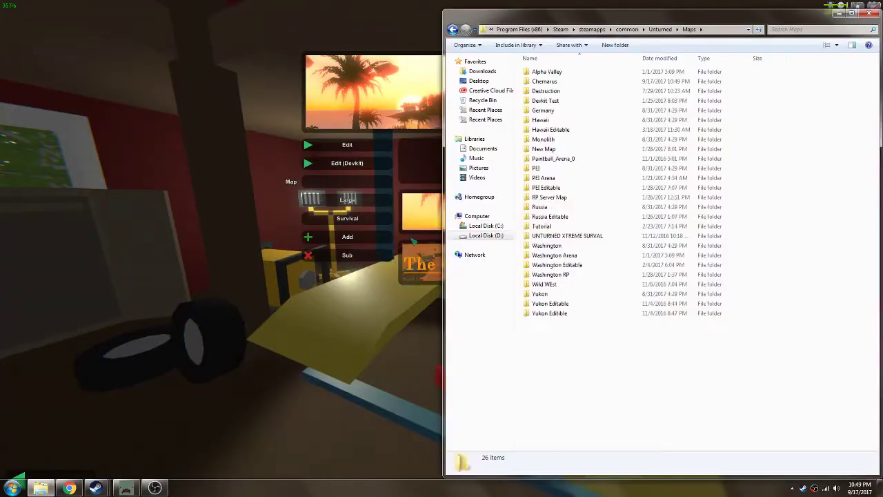
{"action": "left_click", "coordinate": [868, 13]}
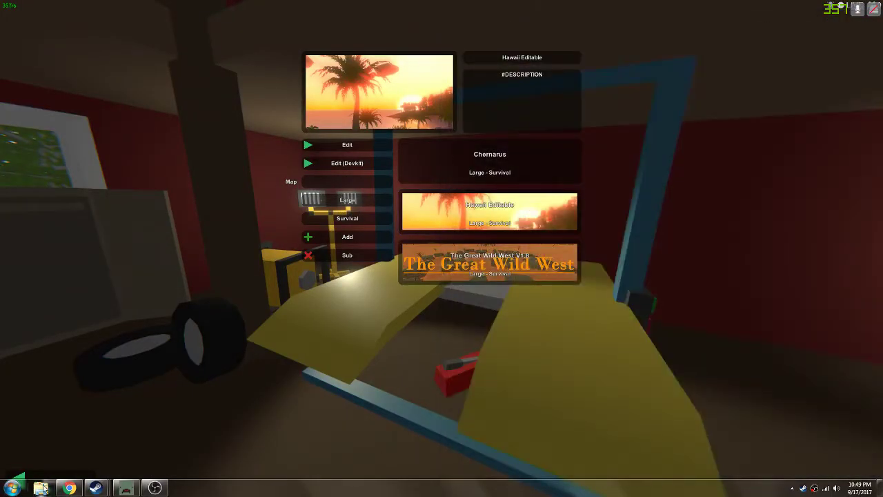
{"action": "left_click", "coordinate": [40, 488]}
{"action": "left_click", "coordinate": [473, 236]}
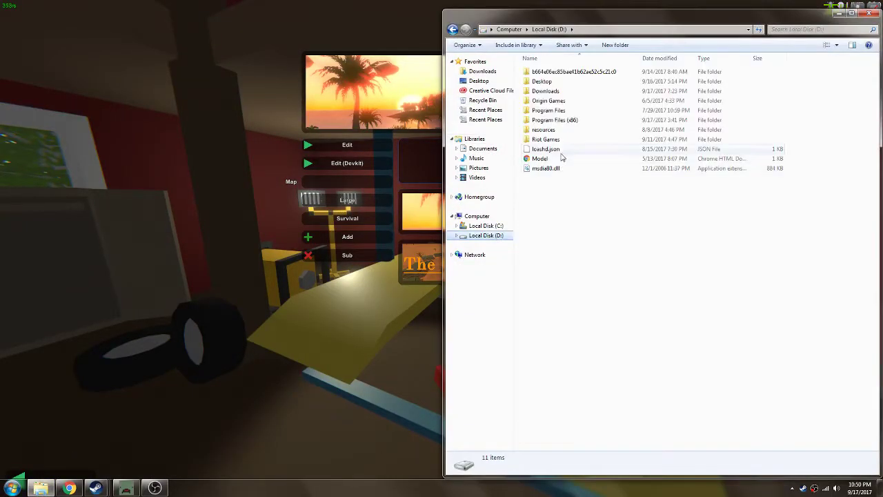
{"action": "double_click", "coordinate": [572, 120]}
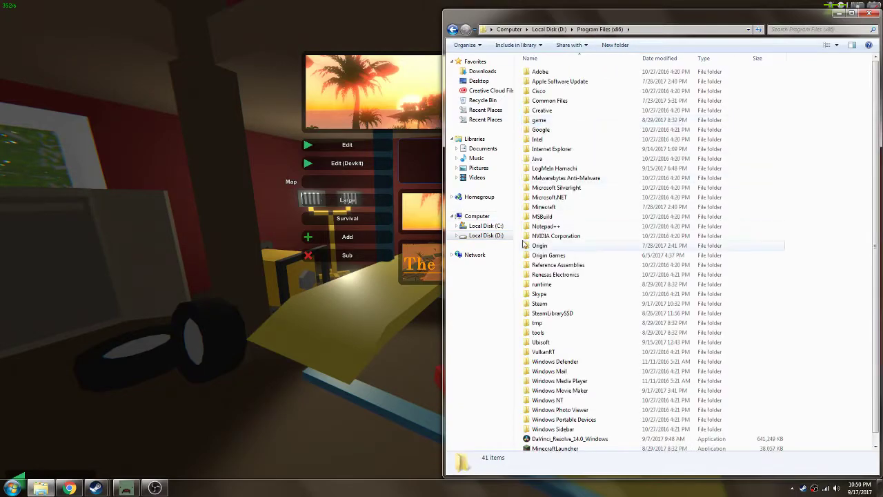
{"action": "double_click", "coordinate": [570, 303]}
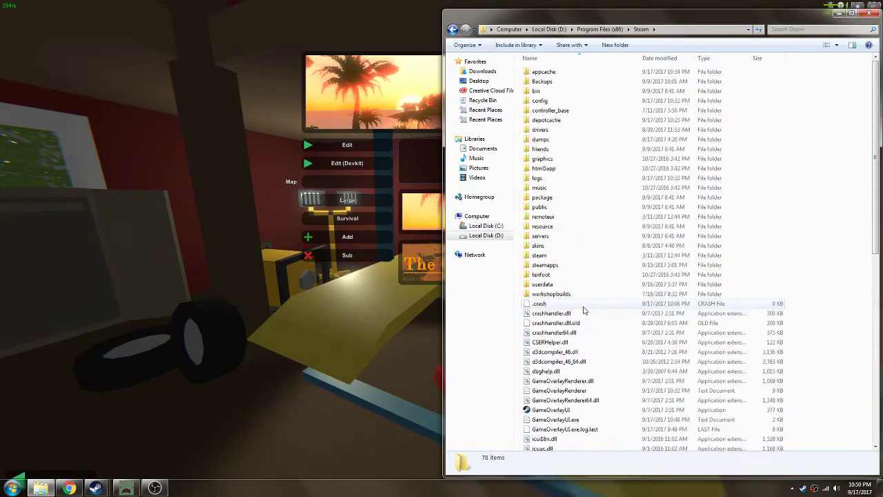
{"action": "double_click", "coordinate": [548, 265]}
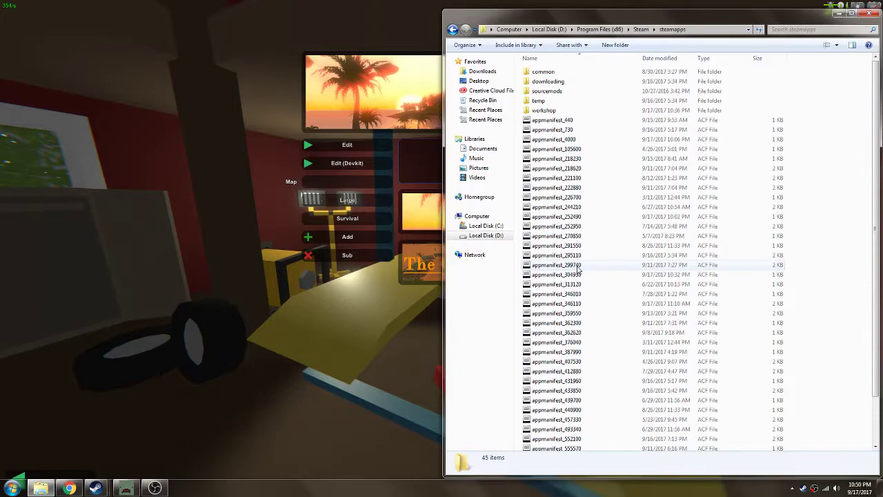
Step: Open common\Unturned\Maps to see the new Chernarus folder, then open Unturned's overlay web browser
{"action": "double_click", "coordinate": [563, 72]}
{"action": "scroll", "coordinate": [572, 131], "scroll_direction": "down", "scroll_amount": 1}
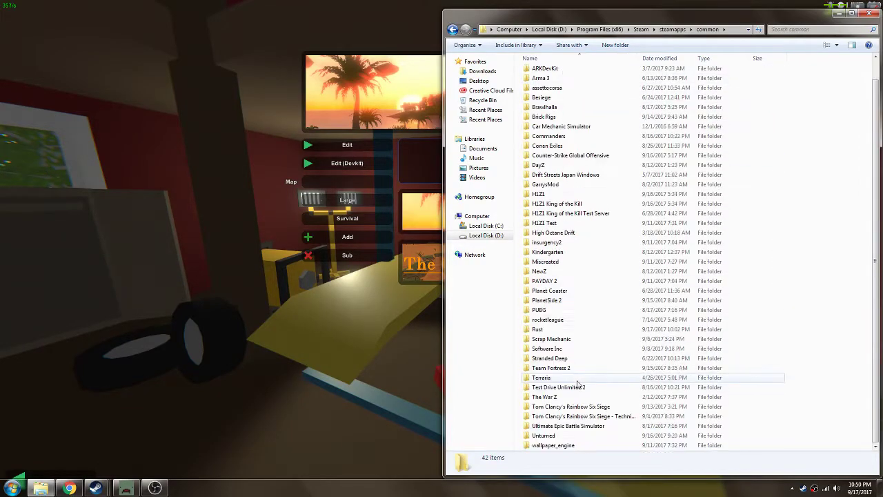
{"action": "double_click", "coordinate": [559, 436]}
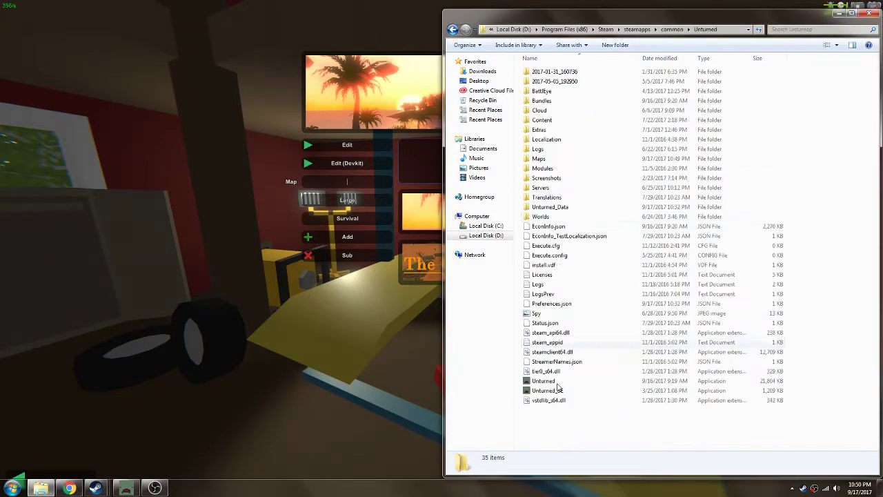
{"action": "double_click", "coordinate": [539, 159]}
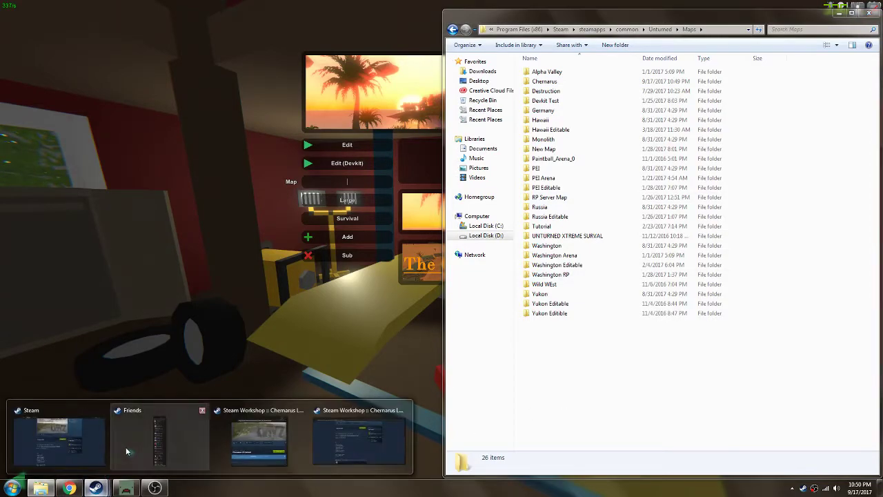
{"action": "left_click", "coordinate": [250, 363]}
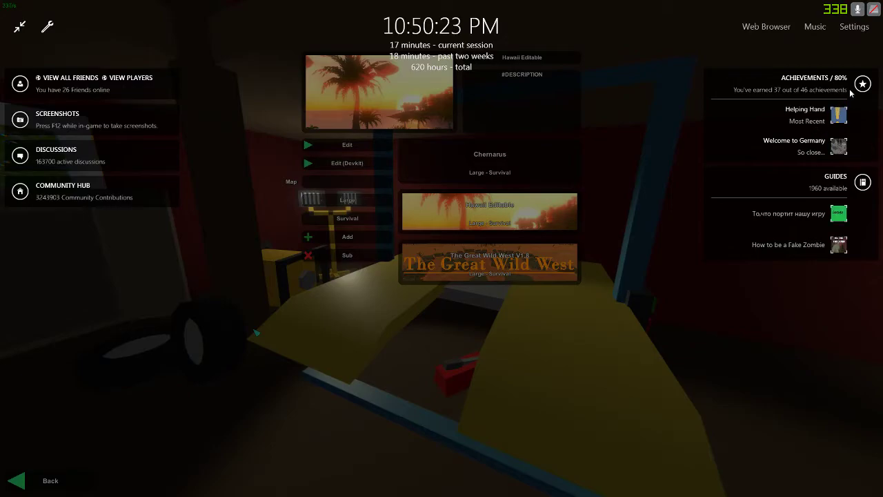
{"action": "left_click", "coordinate": [777, 28]}
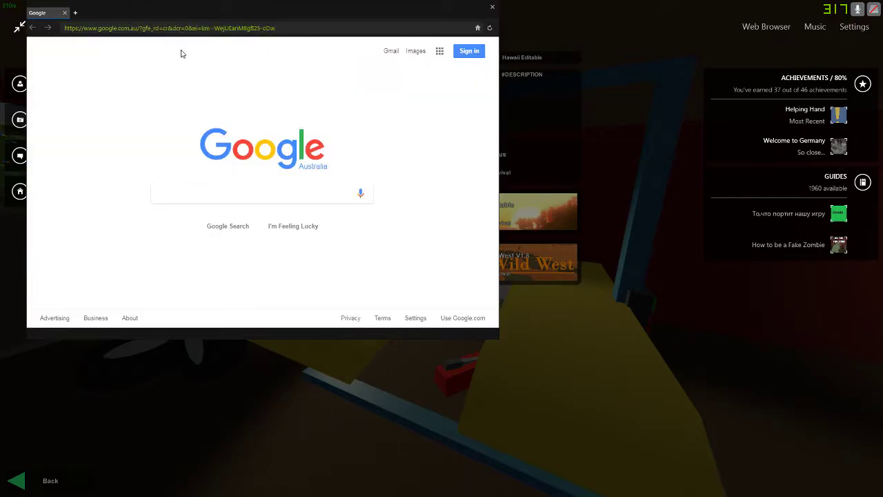
Step: Search Google for 'Unturned Workshop' to reach Unturned's Steam Workshop page
{"action": "type", "text": "Un"}
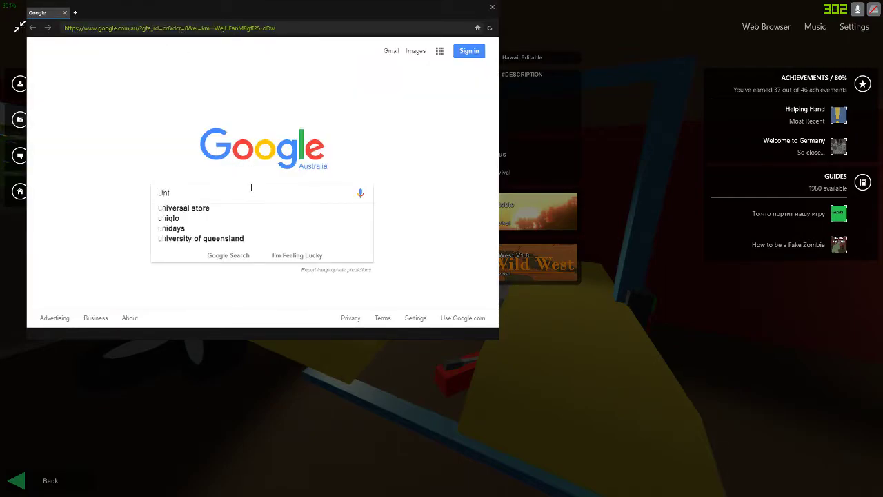
{"action": "type", "text": "turned "}
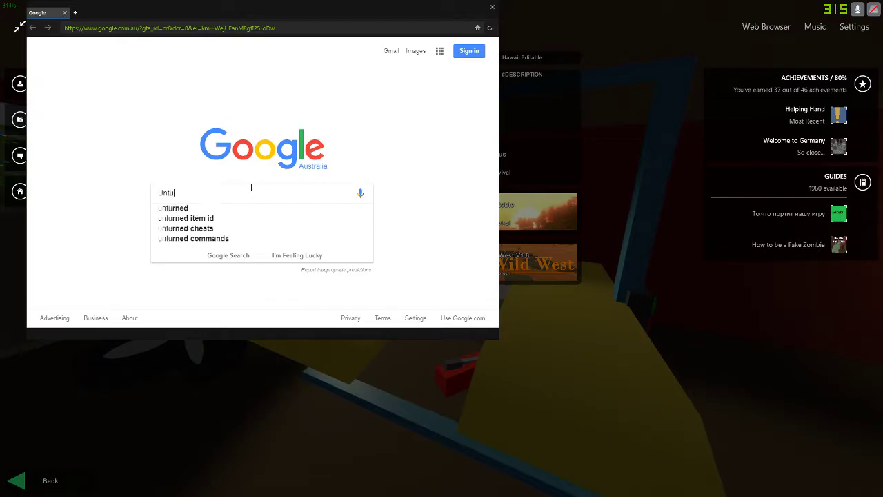
{"action": "type", "text": "WOrksh"}
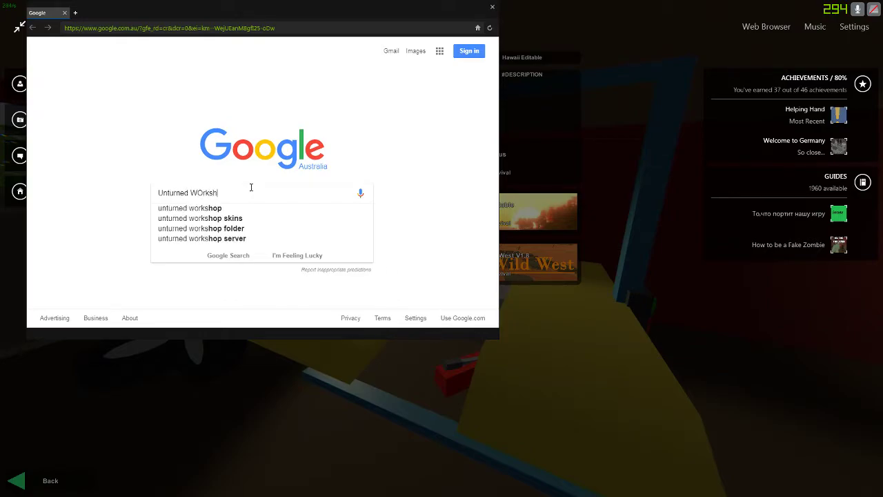
{"action": "type", "text": "op"}
{"action": "key", "text": "Return"}
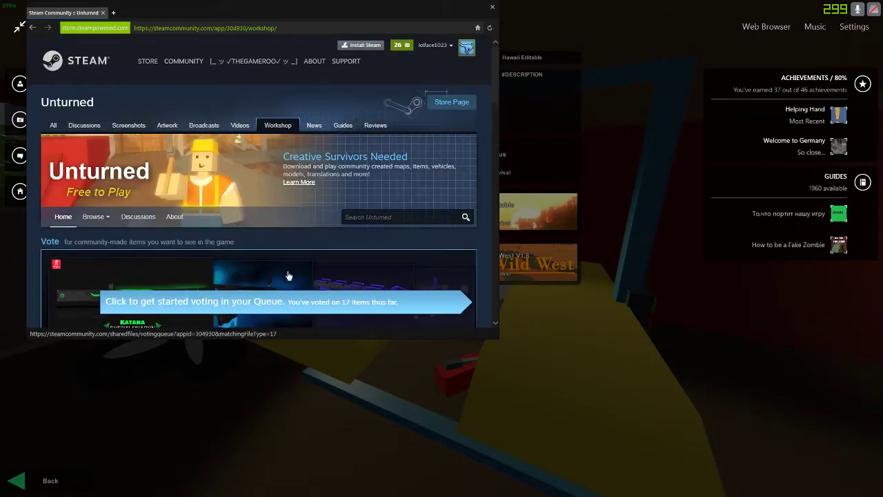
Step: Search the Unturned workshop for Chernarus LN and open the Chernarus LN+ map page
{"action": "left_click", "coordinate": [364, 218]}
{"action": "type", "text": "C"}
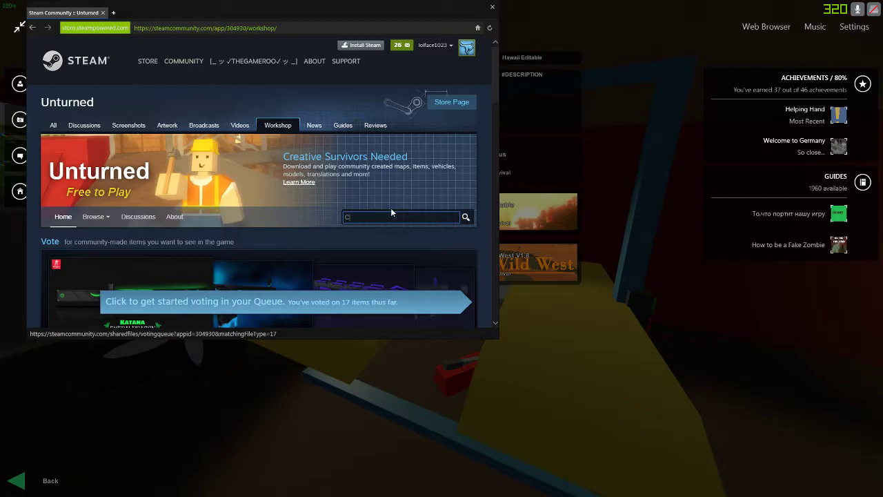
{"action": "type", "text": "hernarus LN"}
{"action": "key", "text": "Return"}
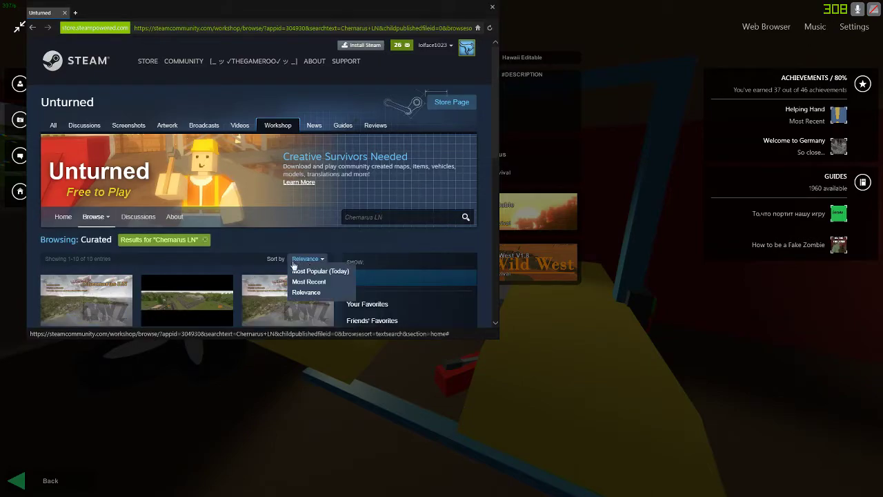
{"action": "scroll", "coordinate": [97, 217], "scroll_direction": "down", "scroll_amount": 2}
{"action": "left_click", "coordinate": [97, 217]}
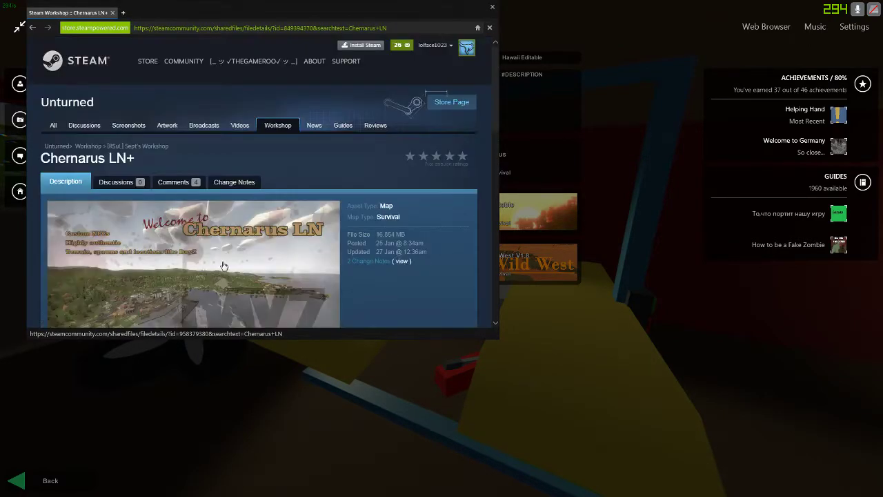
Step: Open the Official Map link, select its id 766455187, and switch to the Maps folder window
{"action": "scroll", "coordinate": [303, 245], "scroll_direction": "down", "scroll_amount": 3}
{"action": "scroll", "coordinate": [304, 236], "scroll_direction": "down", "scroll_amount": 5}
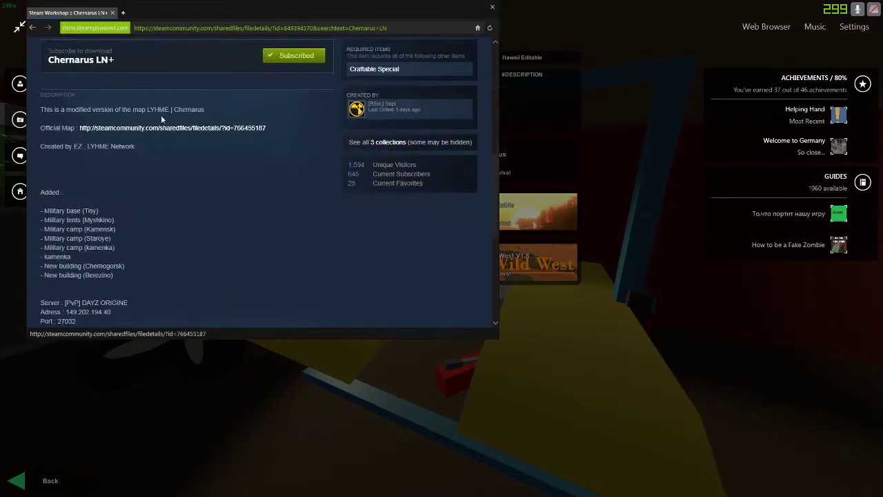
{"action": "left_click", "coordinate": [147, 130]}
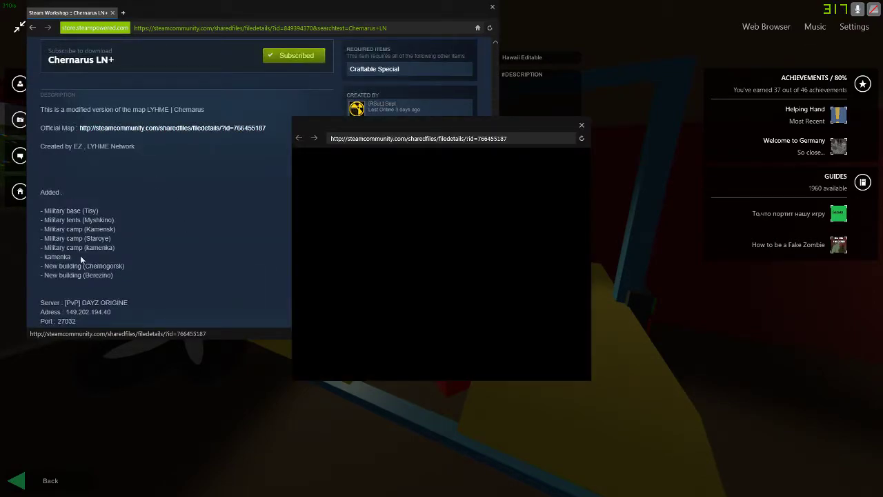
{"action": "triple_click", "coordinate": [504, 138]}
{"action": "key", "text": "ctrl+c"}
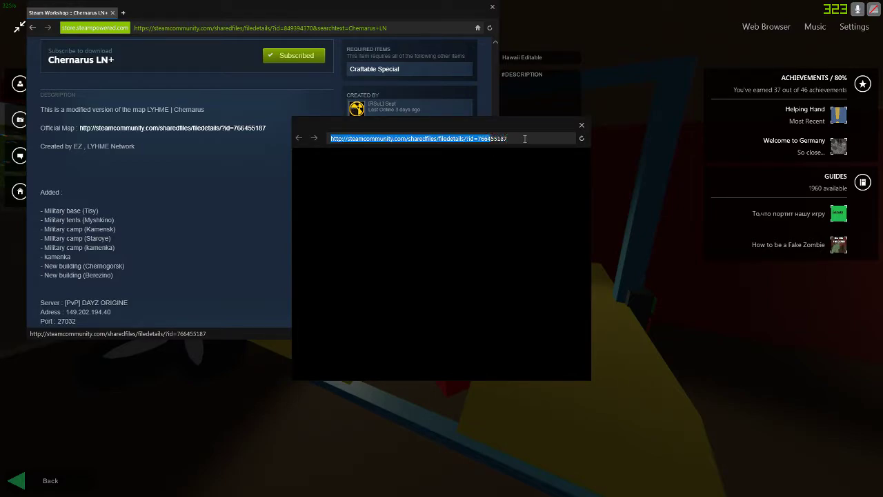
{"action": "key", "text": "shift+End"}
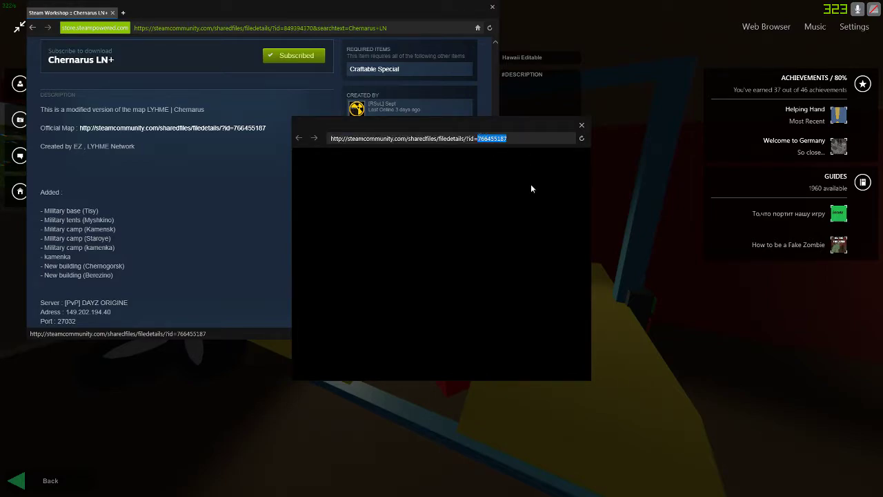
{"action": "key", "text": "alt+Tab"}
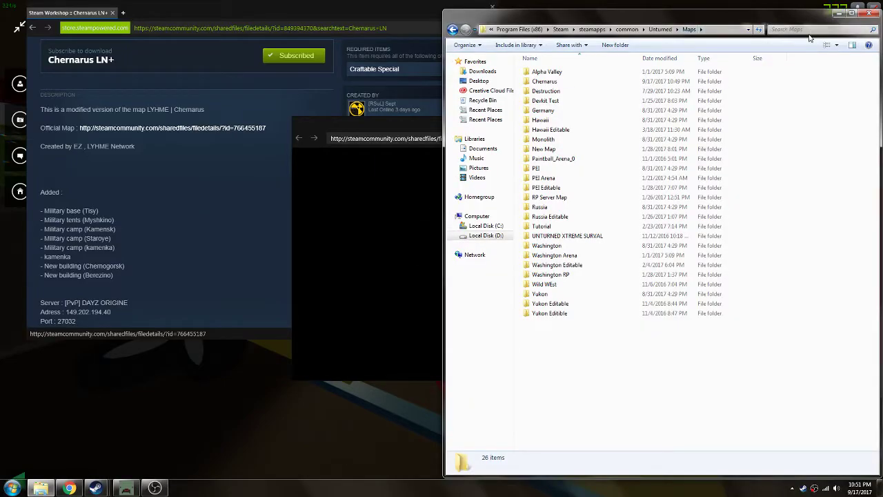
Step: Search the steamapps folder for the workshop id 766455187
{"action": "left_click", "coordinate": [807, 29]}
{"action": "left_click", "coordinate": [629, 53]}
{"action": "left_click", "coordinate": [590, 29]}
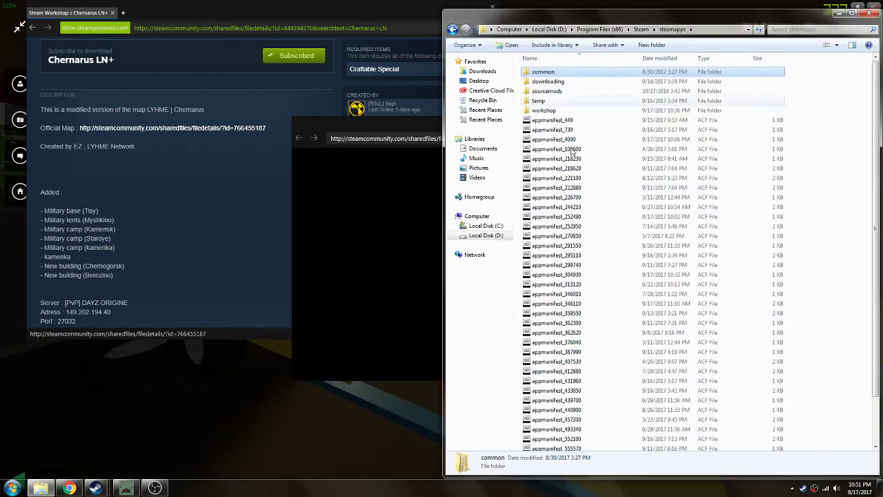
{"action": "left_click", "coordinate": [797, 30]}
{"action": "key", "text": "ctrl+v"}
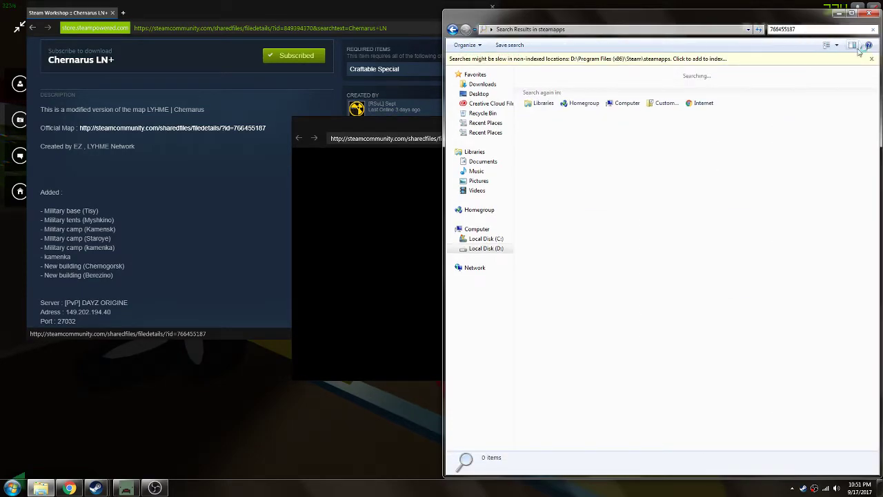
{"action": "left_click", "coordinate": [871, 59]}
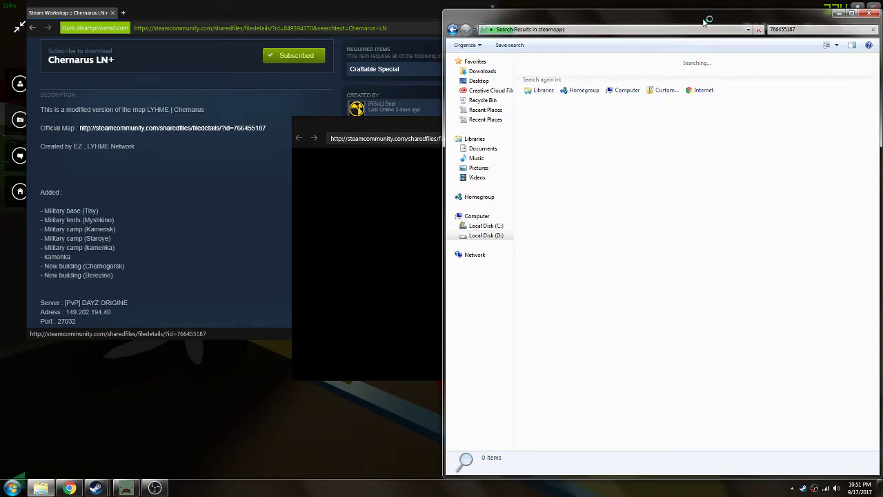
Step: Maximize the results and open folder 766455187, then its Chernarus LN map folder
{"action": "double_click", "coordinate": [666, 30]}
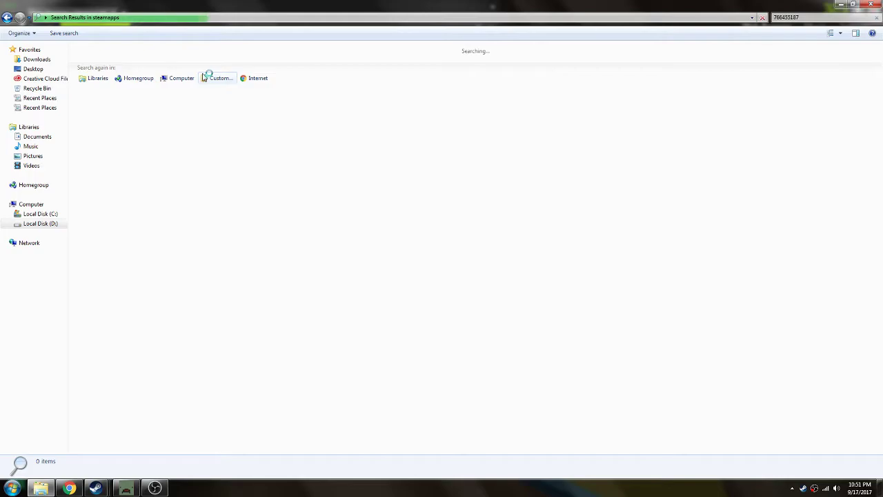
{"action": "left_click", "coordinate": [189, 56]}
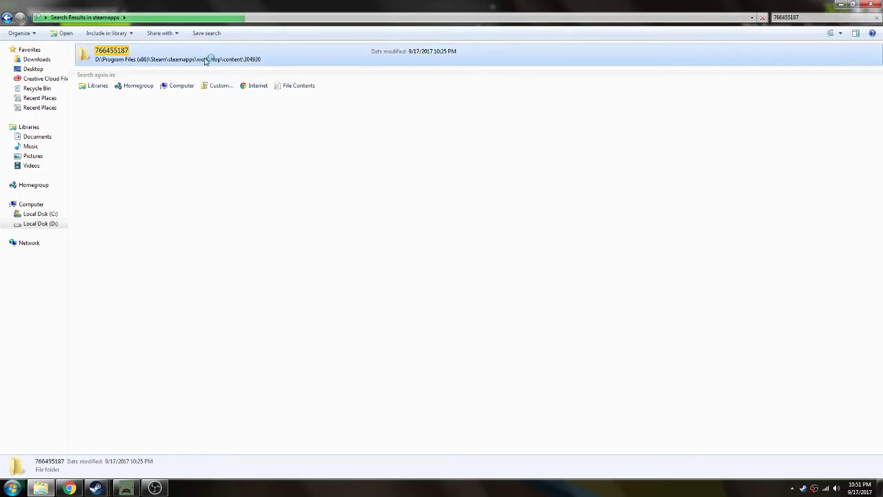
{"action": "double_click", "coordinate": [204, 61]}
{"action": "double_click", "coordinate": [159, 59]}
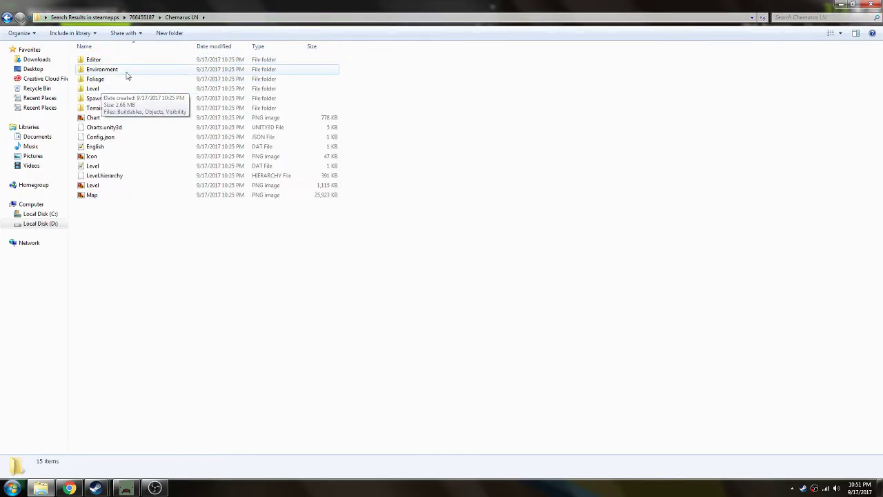
{"action": "key", "text": "BackSpace"}
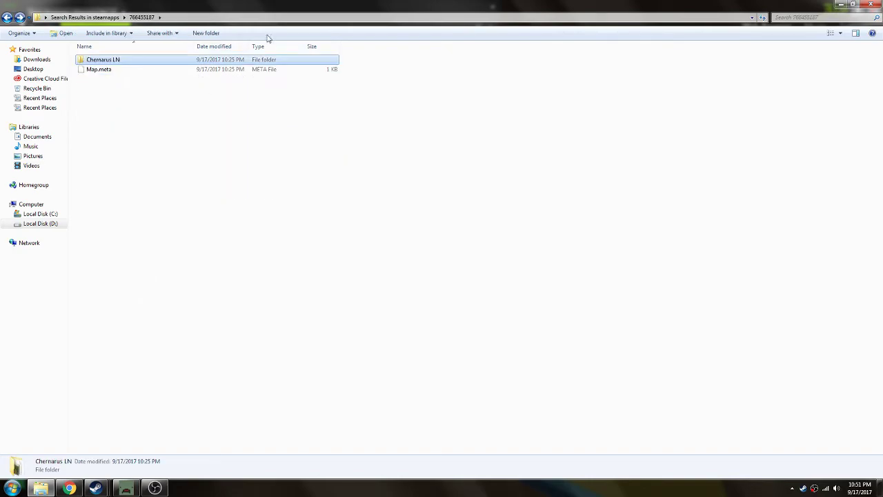
{"action": "double_click", "coordinate": [201, 62]}
Step: Snap the Chernarus LN window right and a new Explorer window left
{"action": "left_click_drag", "start_coordinate": [186, 3], "coordinate": [882, 89]}
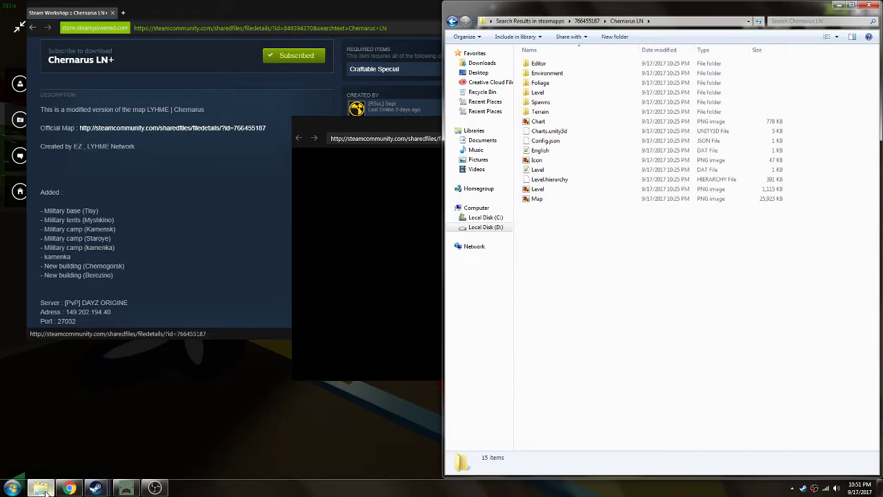
{"action": "right_click", "coordinate": [42, 489]}
{"action": "left_click", "coordinate": [38, 442]}
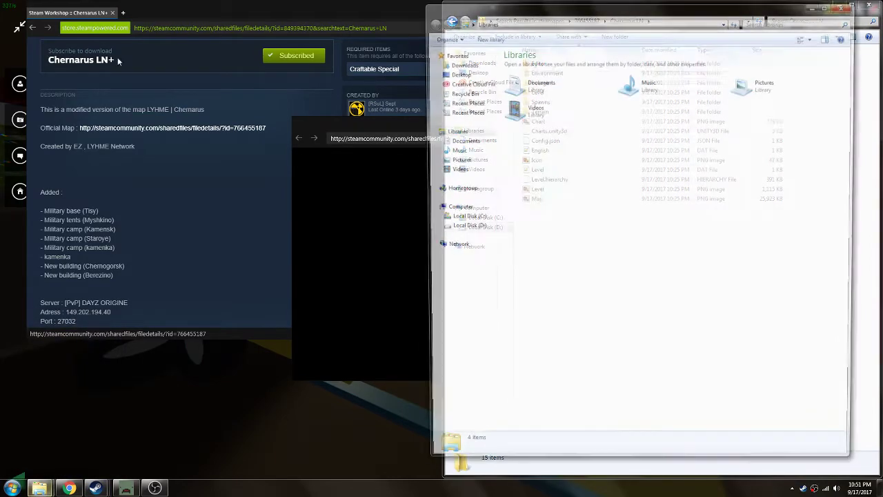
{"action": "left_click_drag", "start_coordinate": [535, 3], "coordinate": [0, 110]}
Step: Browse to D:\Program Files (x86)\Steam\steamapps\common\Unturned\Maps\Chernarus in the left window
{"action": "left_click", "coordinate": [44, 227]}
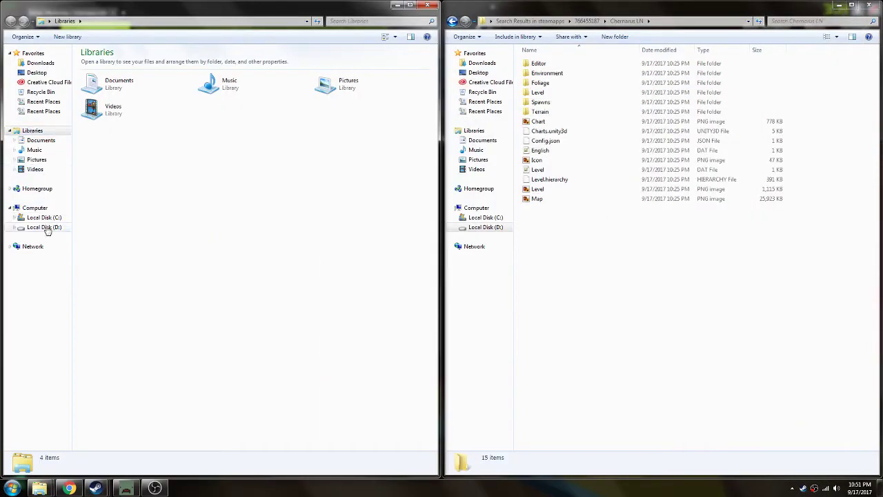
{"action": "double_click", "coordinate": [142, 112]}
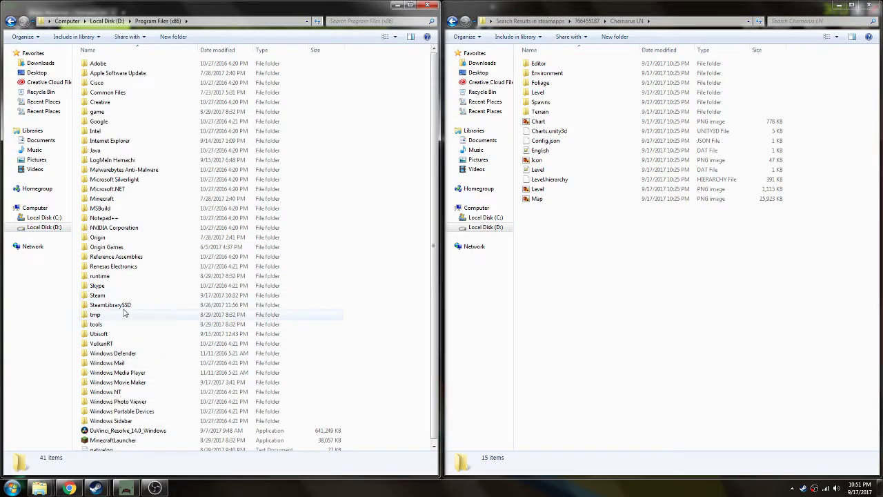
{"action": "double_click", "coordinate": [103, 296]}
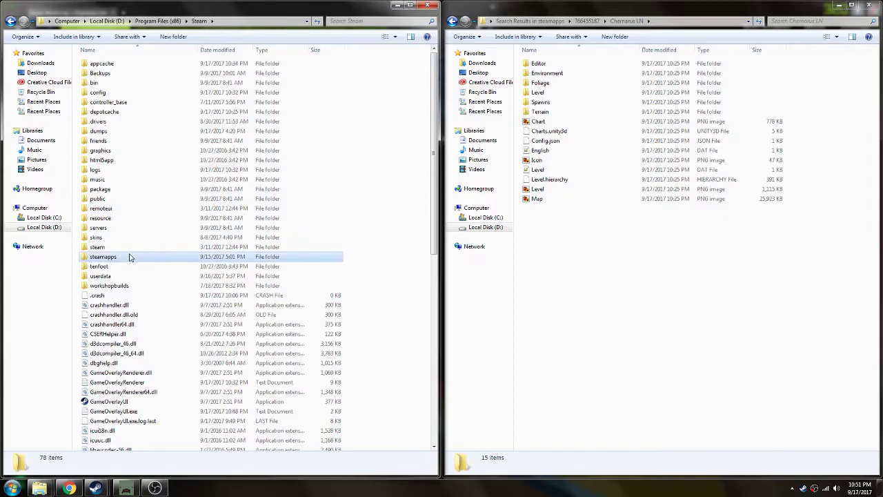
{"action": "double_click", "coordinate": [127, 256]}
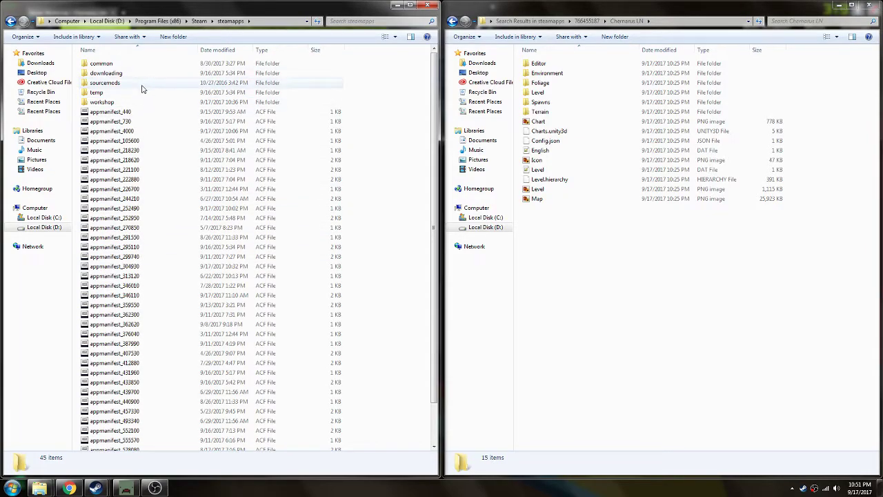
{"action": "double_click", "coordinate": [138, 63]}
{"action": "scroll", "coordinate": [145, 256], "scroll_direction": "down", "scroll_amount": 1}
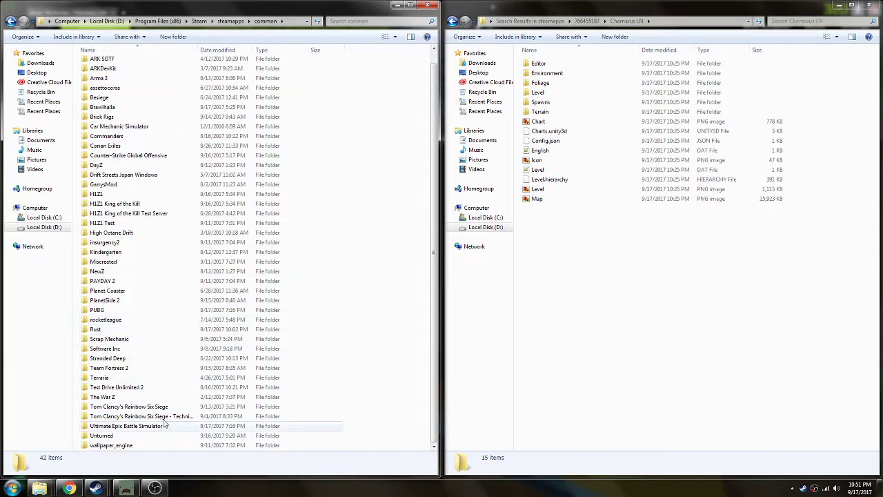
{"action": "double_click", "coordinate": [168, 435]}
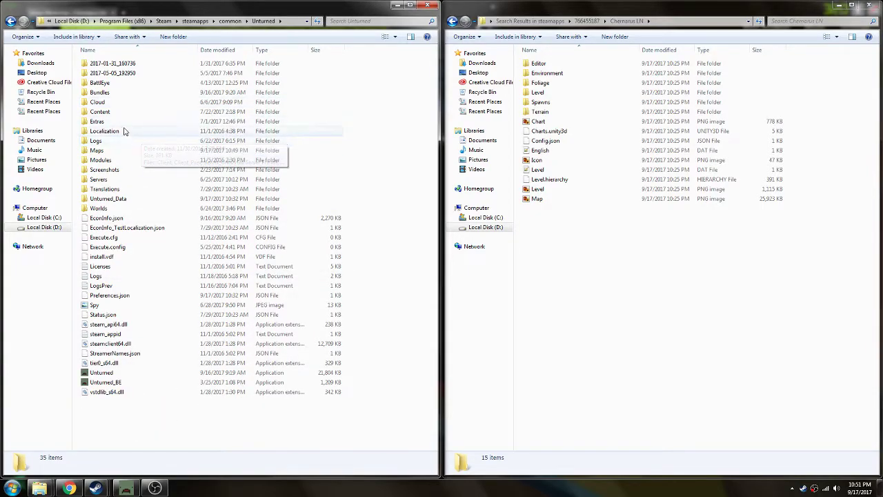
{"action": "double_click", "coordinate": [111, 150]}
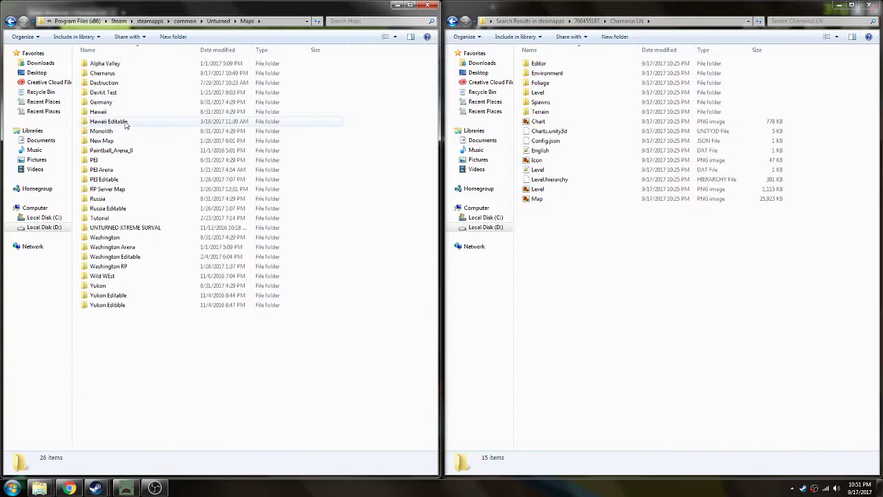
{"action": "double_click", "coordinate": [121, 73]}
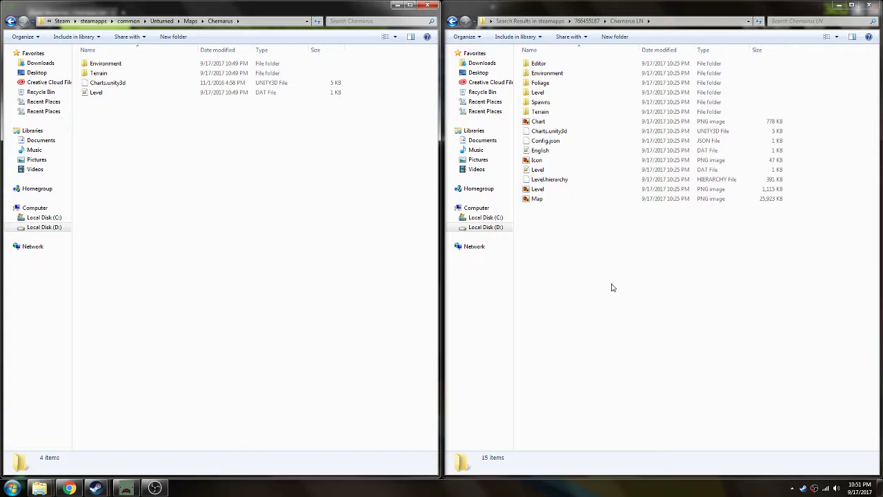
Step: Copy the Level, Map, Icon and Chart images into the game's Chernarus folder
{"action": "left_click_drag", "start_coordinate": [518, 283], "coordinate": [535, 188]}
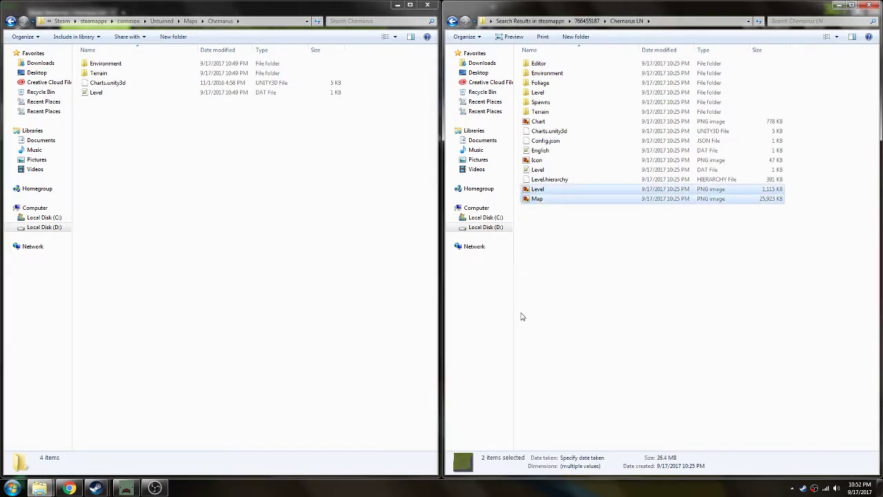
{"action": "left_click_drag", "start_coordinate": [558, 164], "coordinate": [377, 177]}
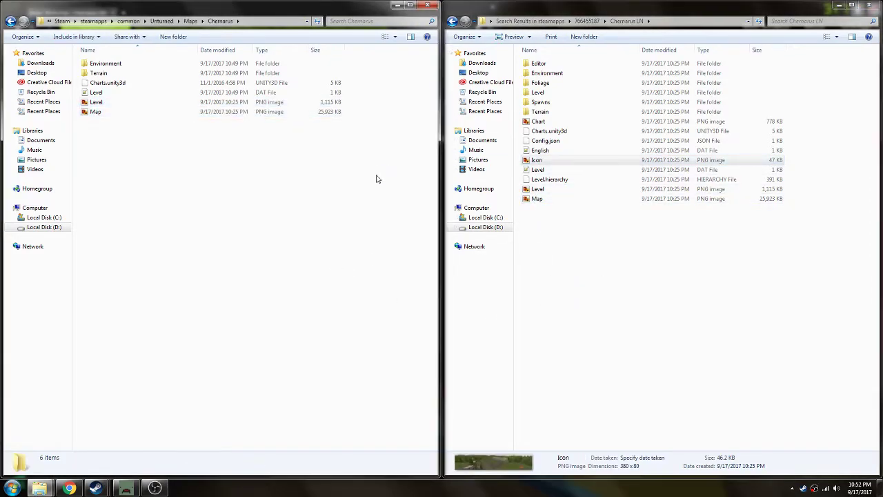
{"action": "left_click", "coordinate": [562, 129]}
{"action": "left_click_drag", "start_coordinate": [538, 121], "coordinate": [333, 264]}
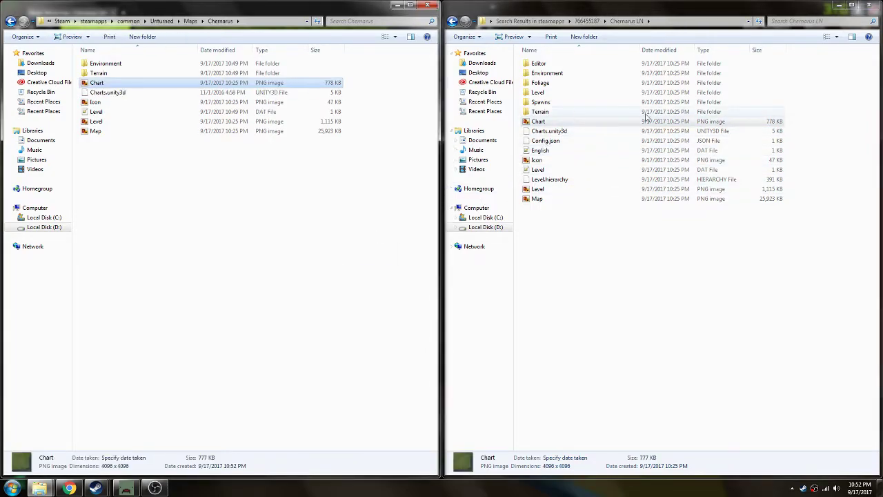
Step: Paste the six folders Editor through Terrain into Chernarus, merging folders and replacing files
{"action": "left_click_drag", "start_coordinate": [797, 118], "coordinate": [797, 56]}
{"action": "left_click", "coordinate": [332, 295]}
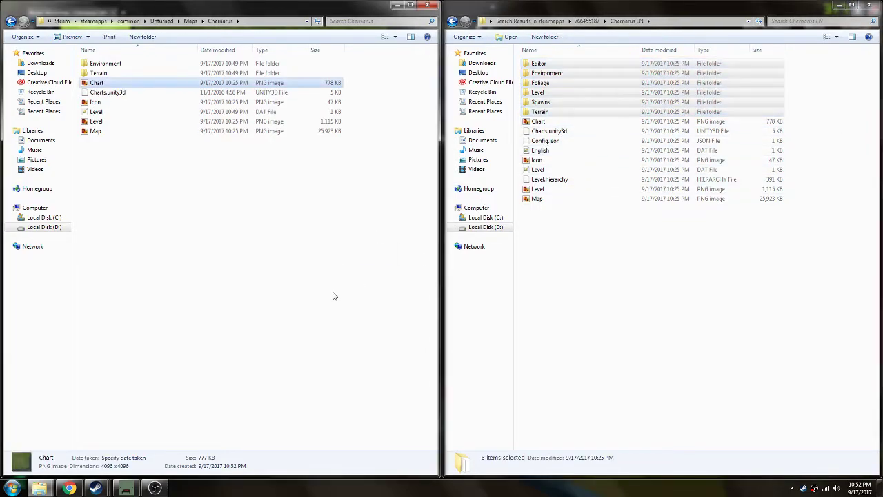
{"action": "key", "text": "ctrl+v"}
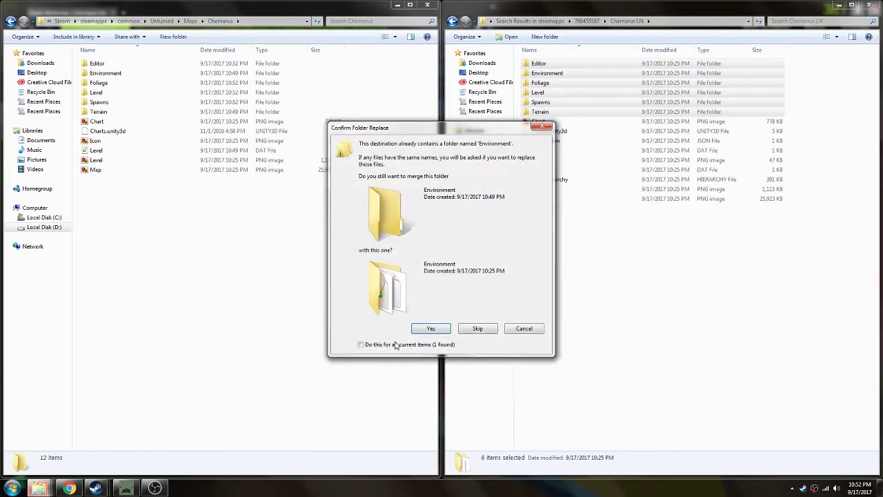
{"action": "left_click", "coordinate": [432, 329]}
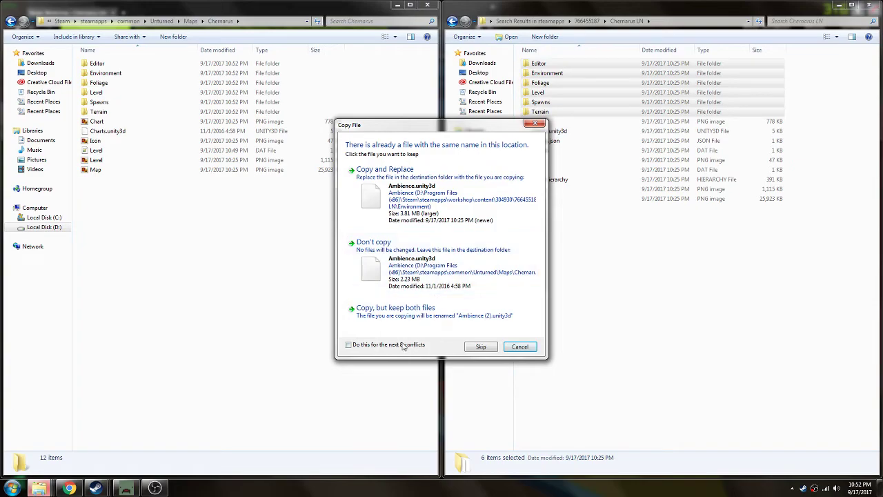
{"action": "left_click", "coordinate": [469, 207]}
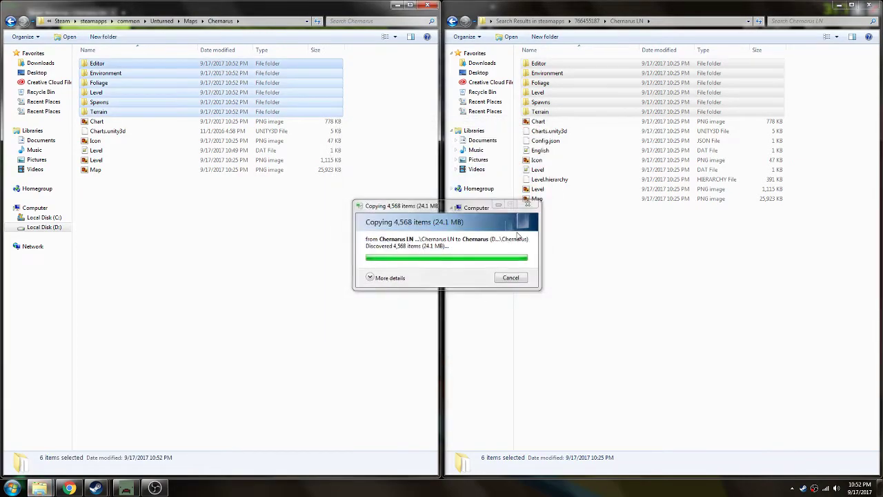
Step: Close both Explorer windows and the Steam overlay, then edit Chernarus in Unturned
{"action": "left_click", "coordinate": [427, 7]}
{"action": "left_click", "coordinate": [868, 4]}
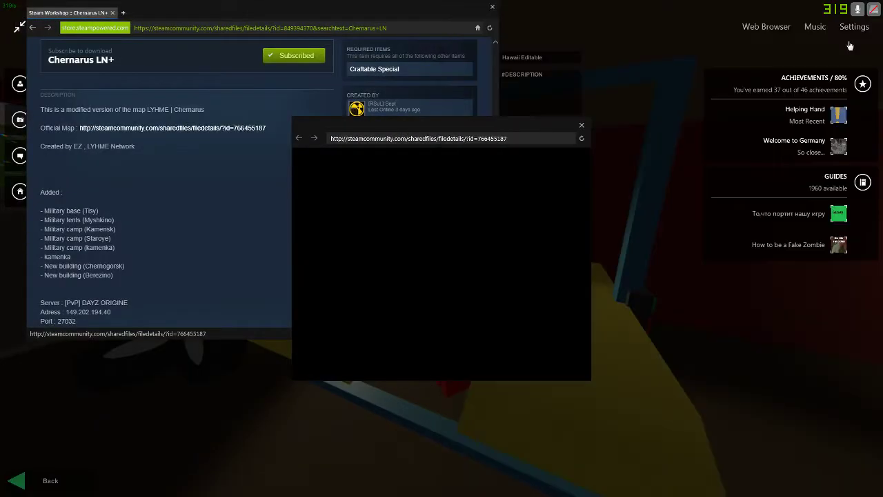
{"action": "key", "text": "shift+Tab"}
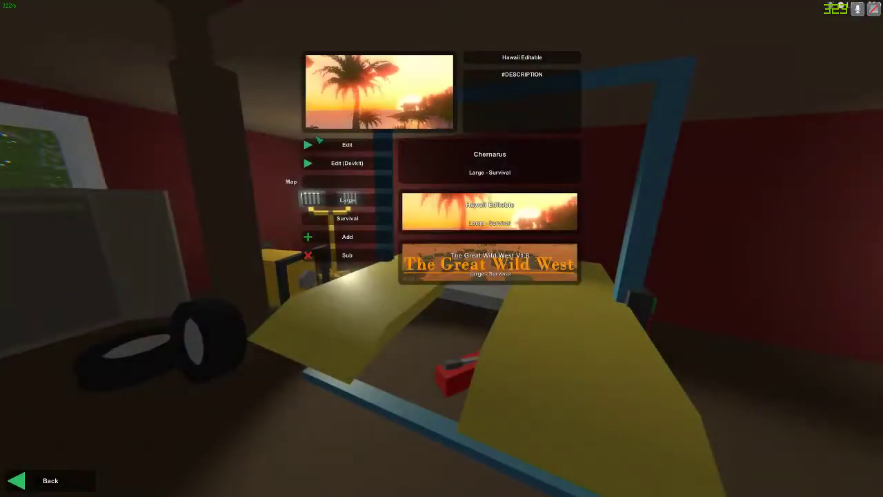
{"action": "left_click", "coordinate": [333, 147]}
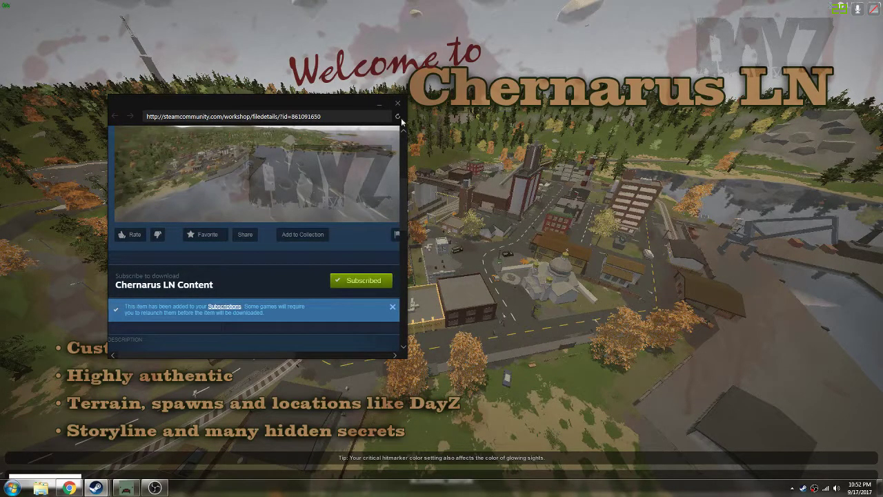
Step: Dismiss the Steam workshop page popup while the editor loads Chernarus
{"action": "left_click", "coordinate": [378, 103]}
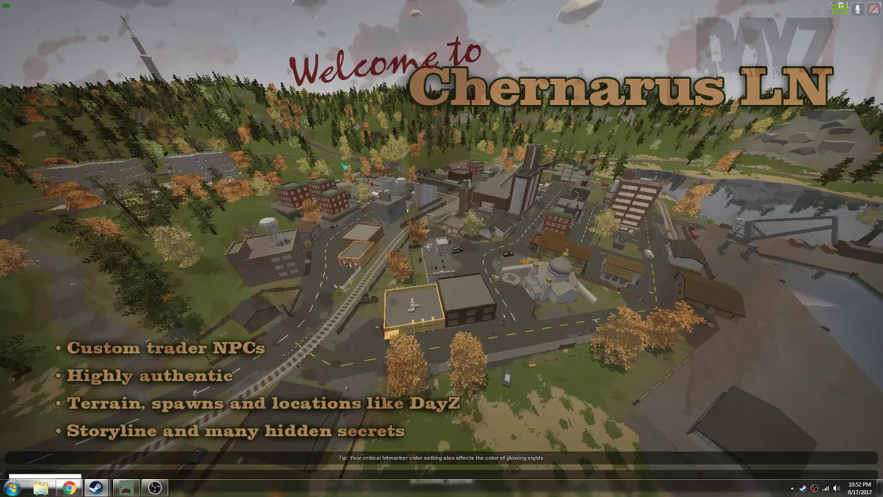